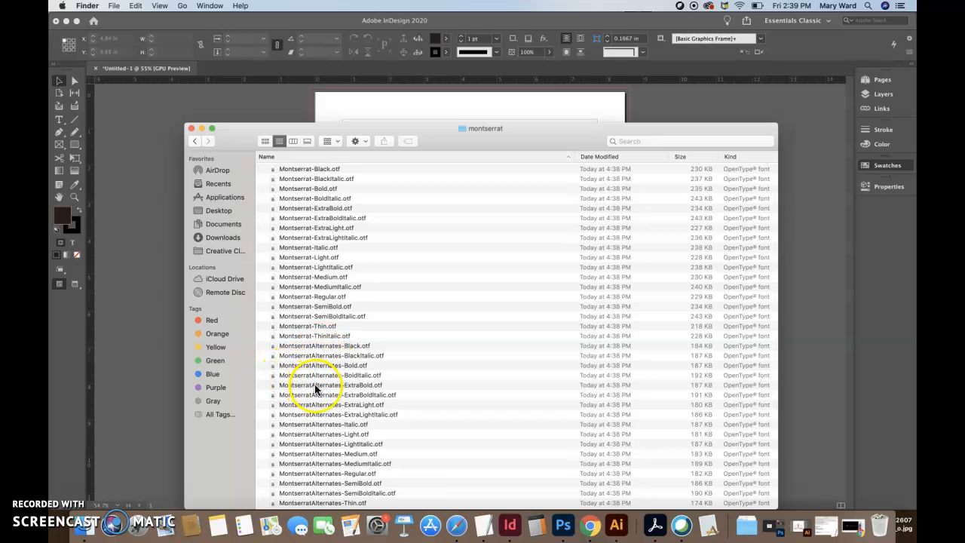
Minimize the Safari course web page and bring back the Finder list of montserrat font files
scroll(324, 444, "down", 3)
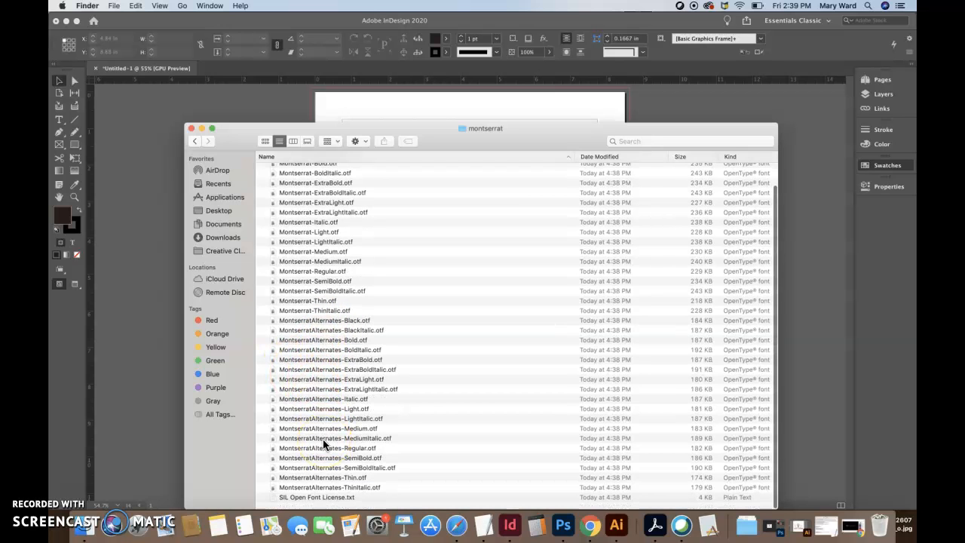
left_click(454, 526)
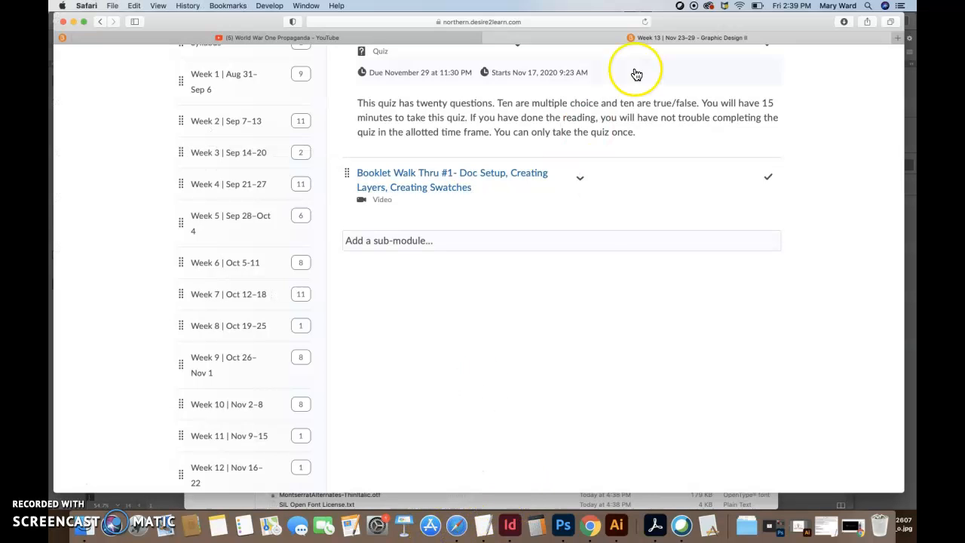
left_click(74, 23)
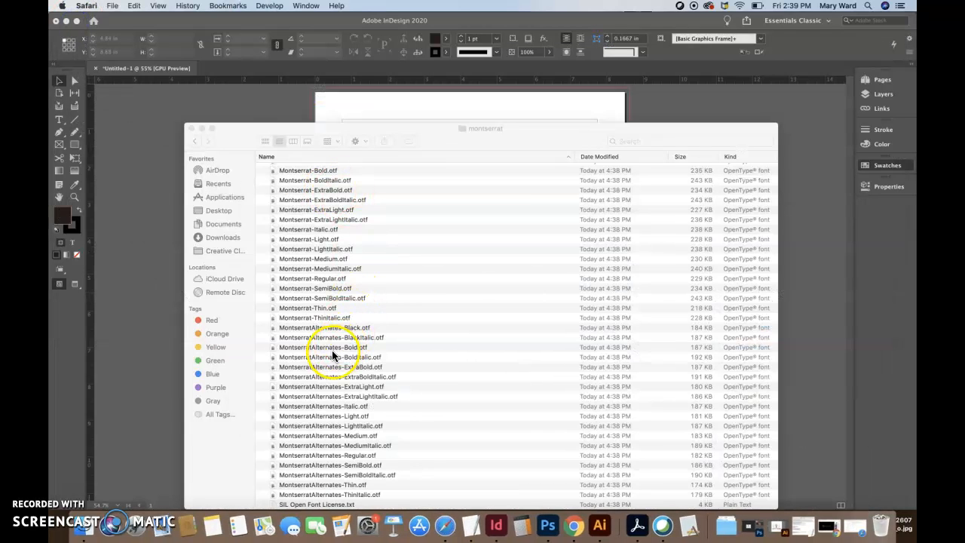
left_click(308, 318)
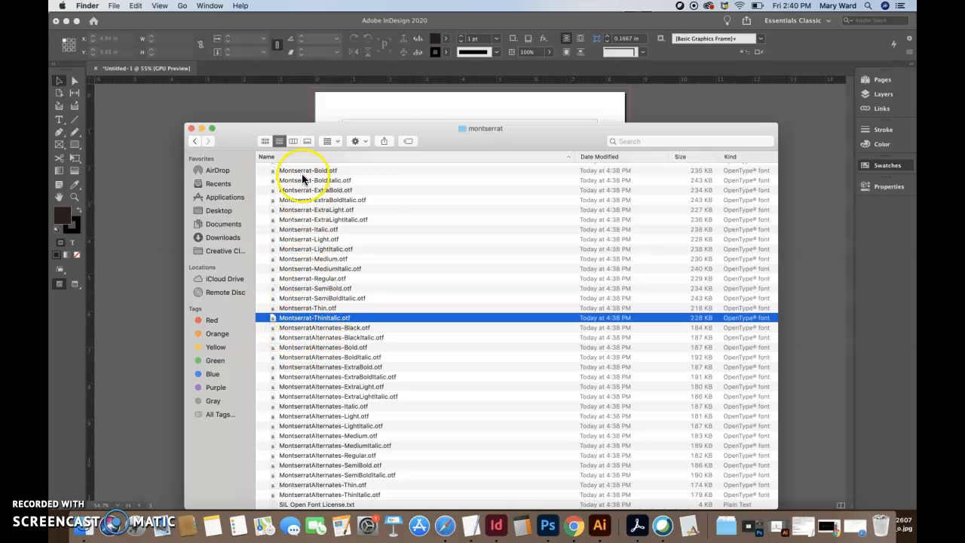
scroll(307, 194, "up", 1)
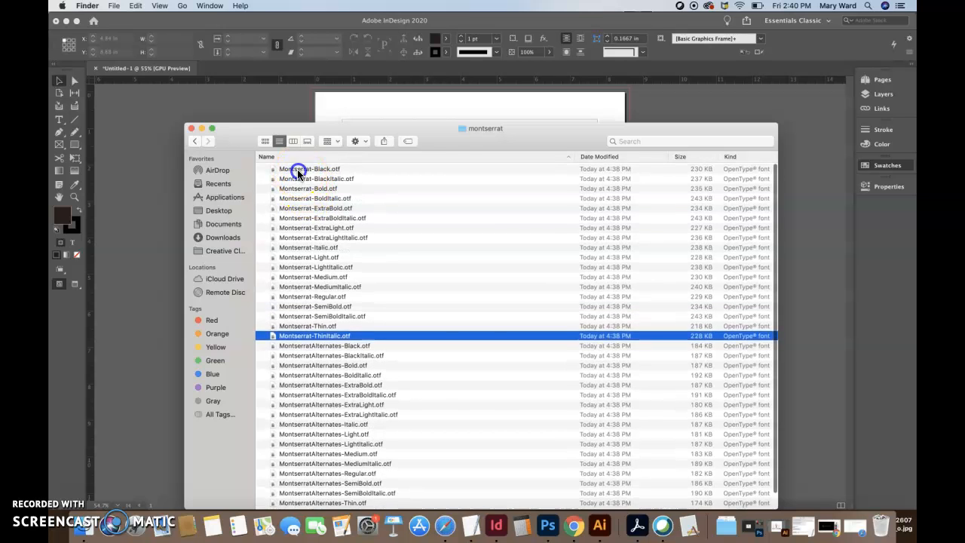
Install Montserrat Black, Black Italic and Bold, dismissing each font validation warning
double_click(297, 170)
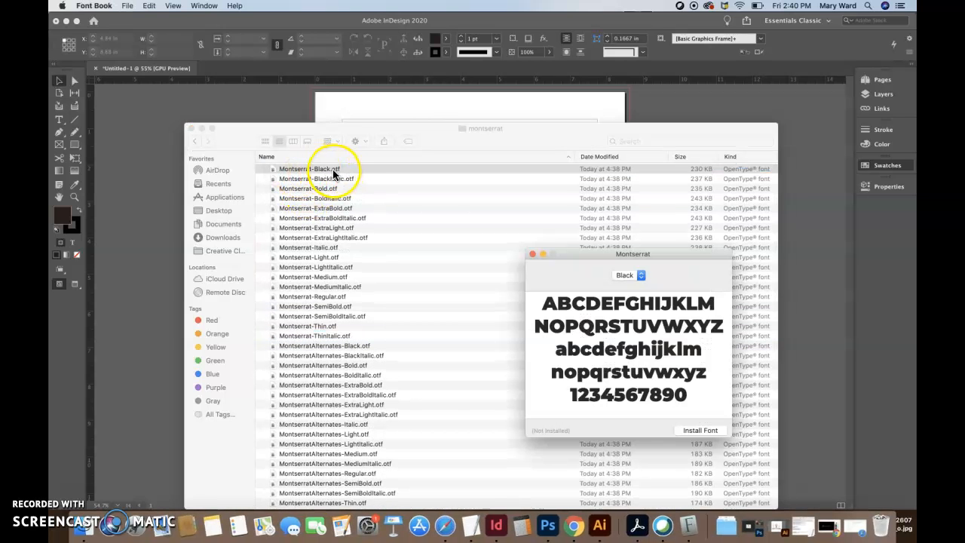
left_click(701, 429)
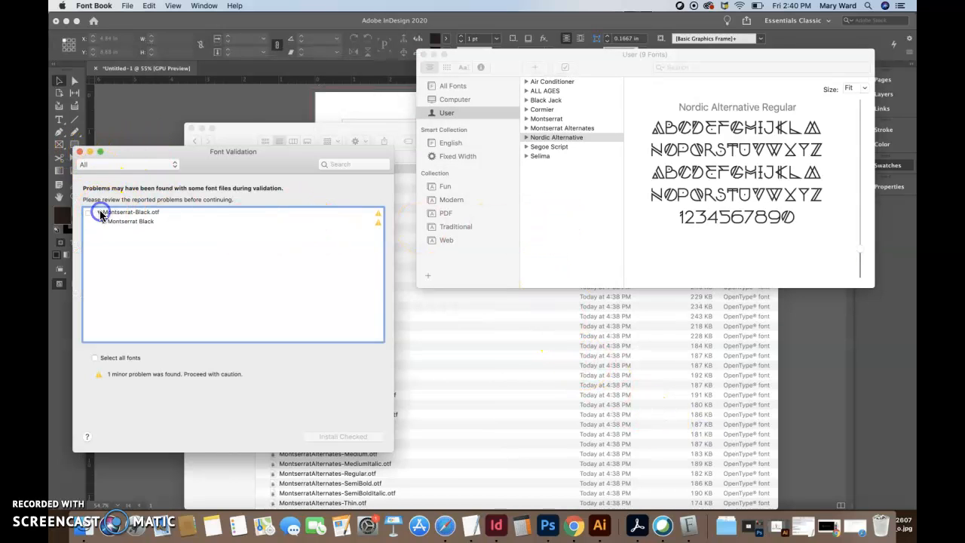
left_click(80, 152)
double_click(285, 179)
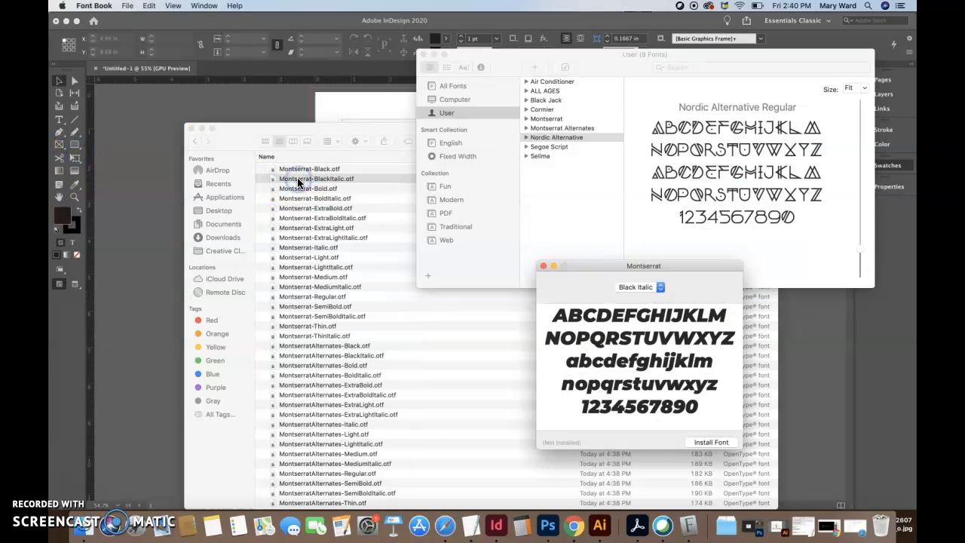
left_click(714, 442)
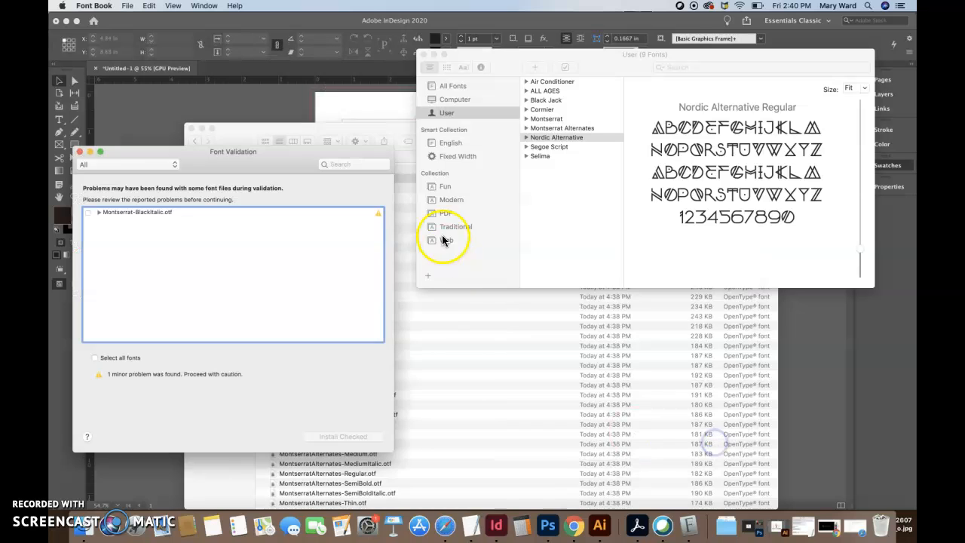
left_click(81, 153)
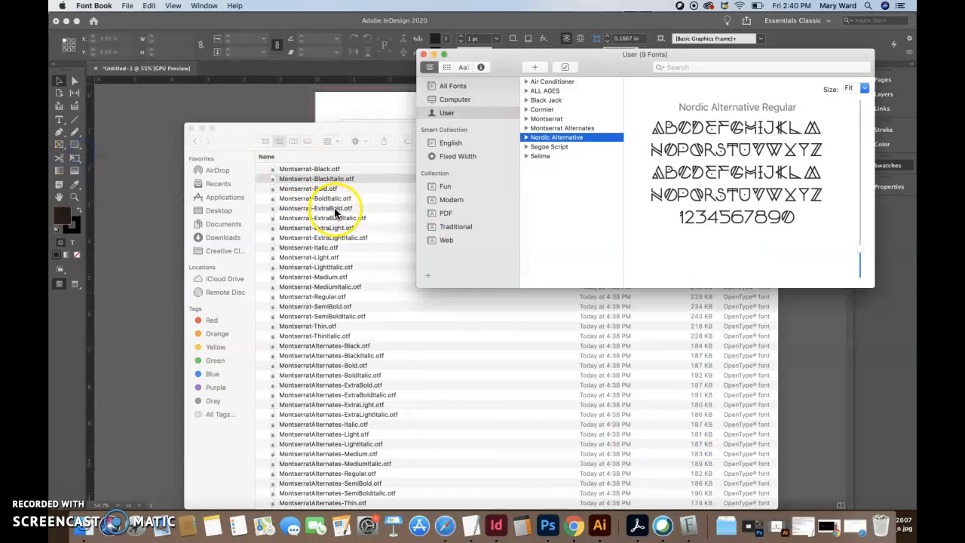
left_click(323, 189)
double_click(324, 189)
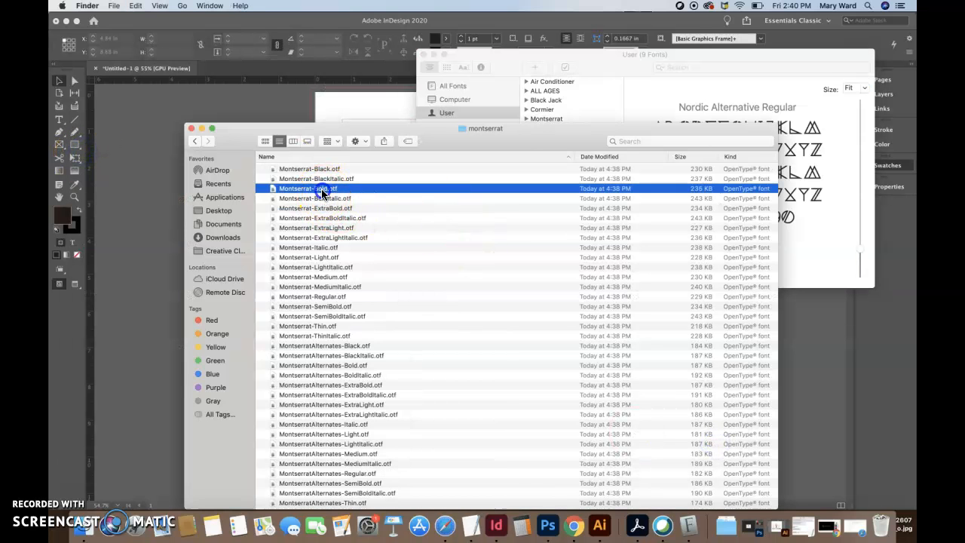
left_click(716, 453)
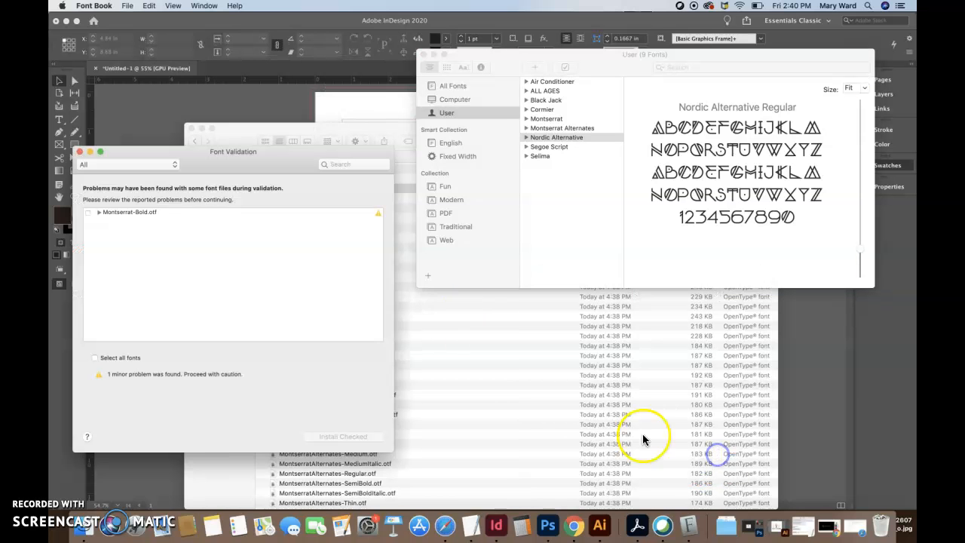
left_click(78, 152)
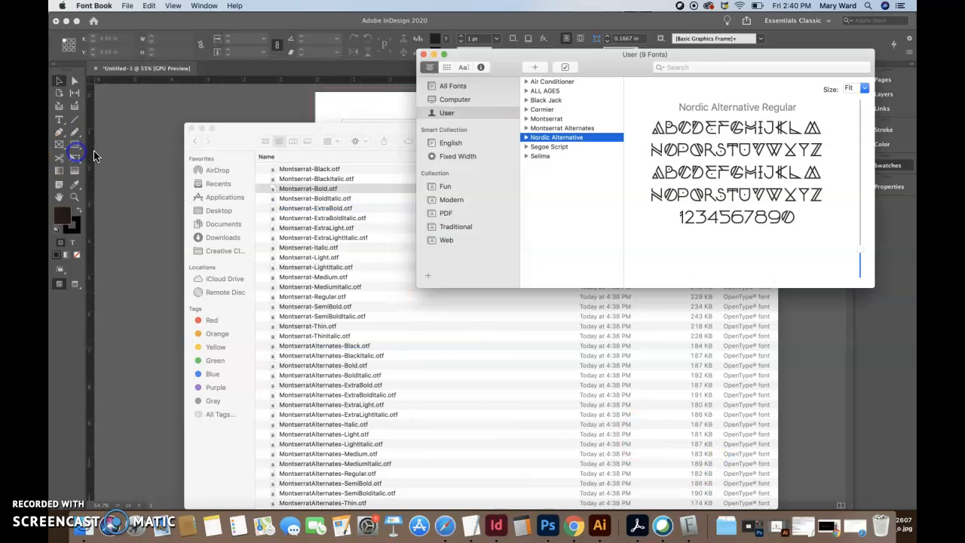
Install Montserrat Bold Italic, ExtraBold and ExtraBold Italic, dismissing each validation warning
double_click(317, 198)
left_click(728, 465)
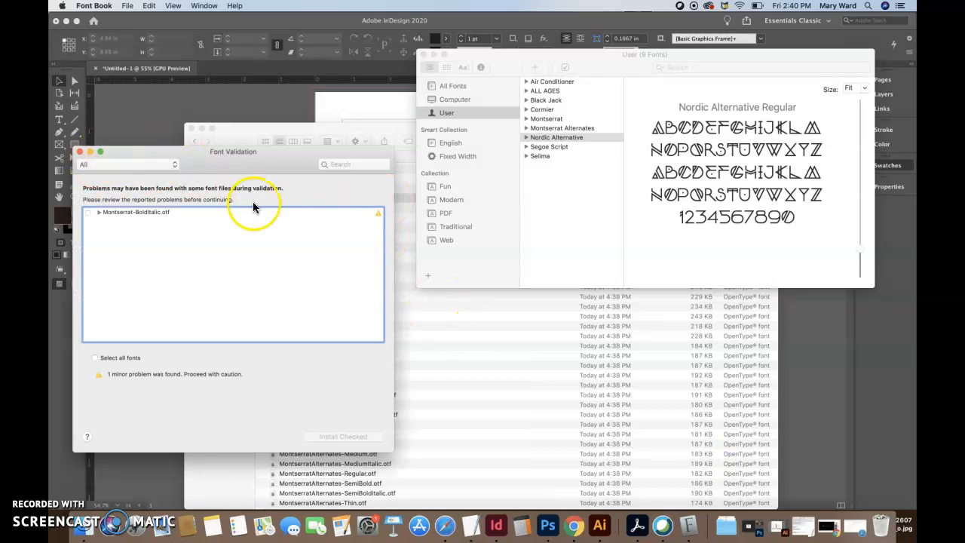
left_click(79, 152)
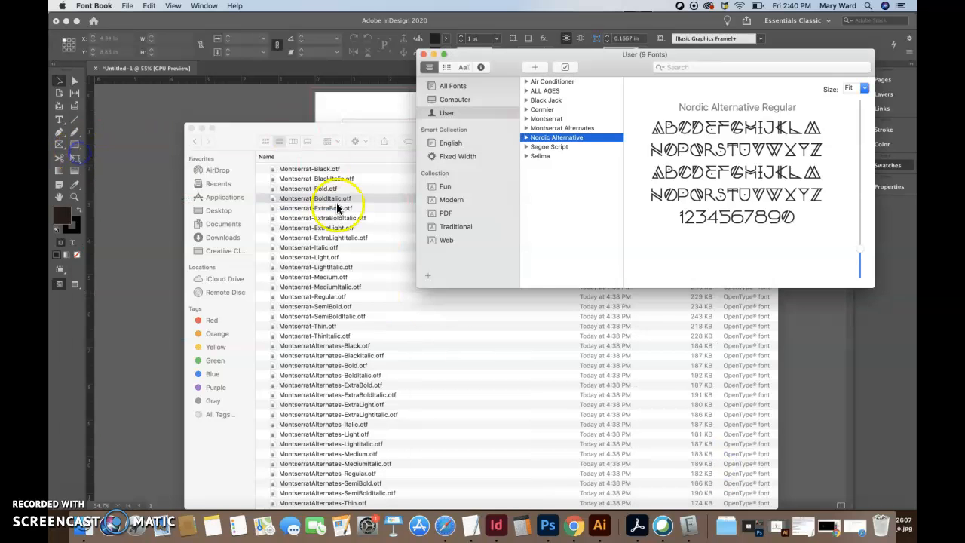
double_click(338, 209)
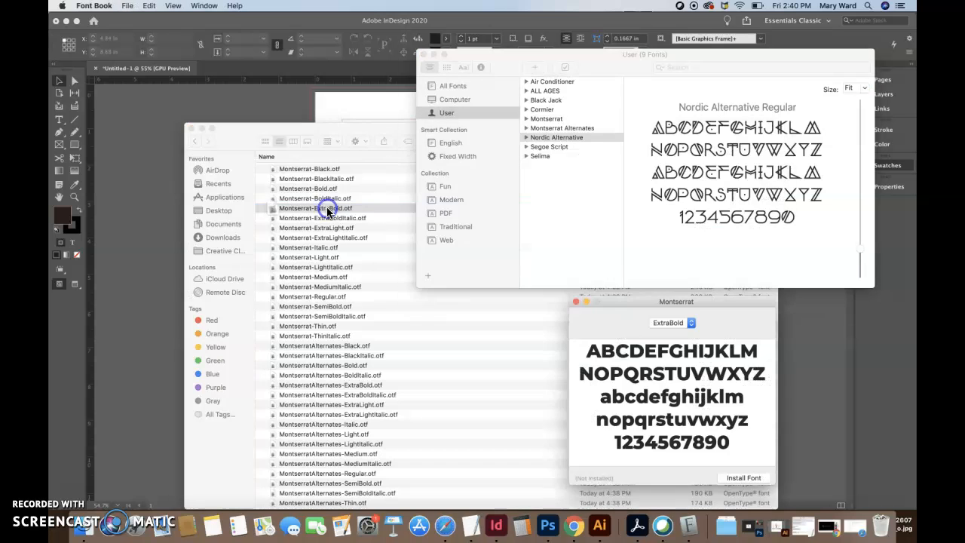
left_click(743, 481)
left_click(78, 151)
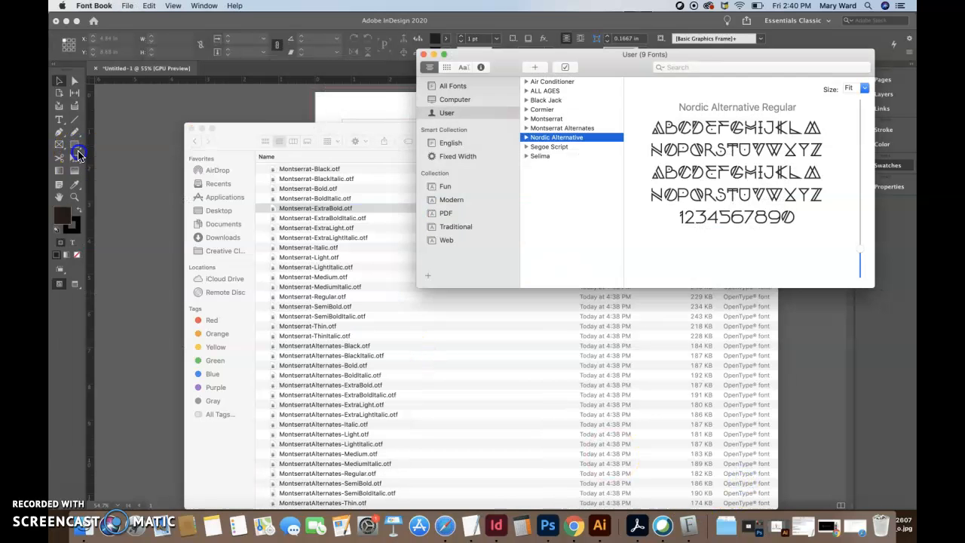
left_click(329, 220)
double_click(328, 219)
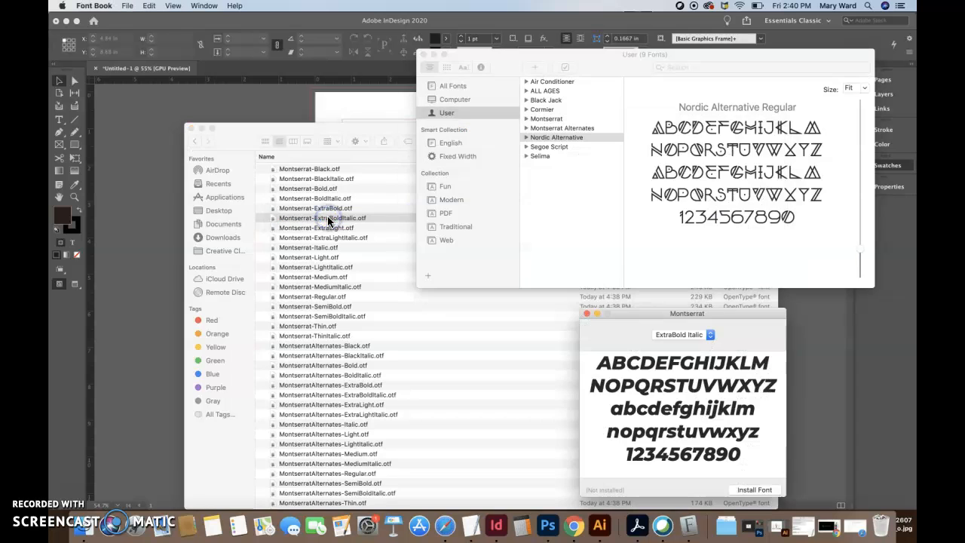
left_click(742, 490)
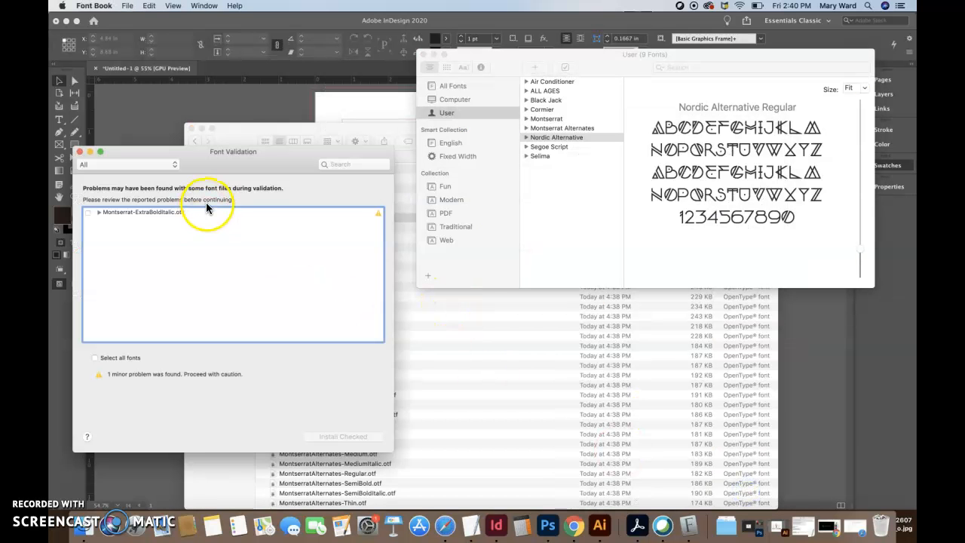
left_click(79, 150)
Install Montserrat ExtraLight and ExtraLight Italic, dismissing each validation warning
left_click(317, 228)
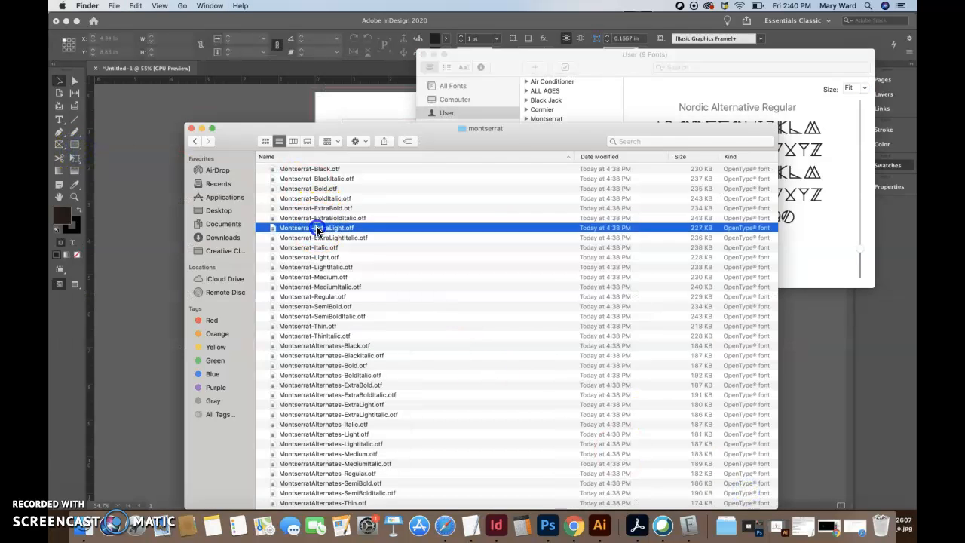
double_click(317, 229)
left_click(750, 494)
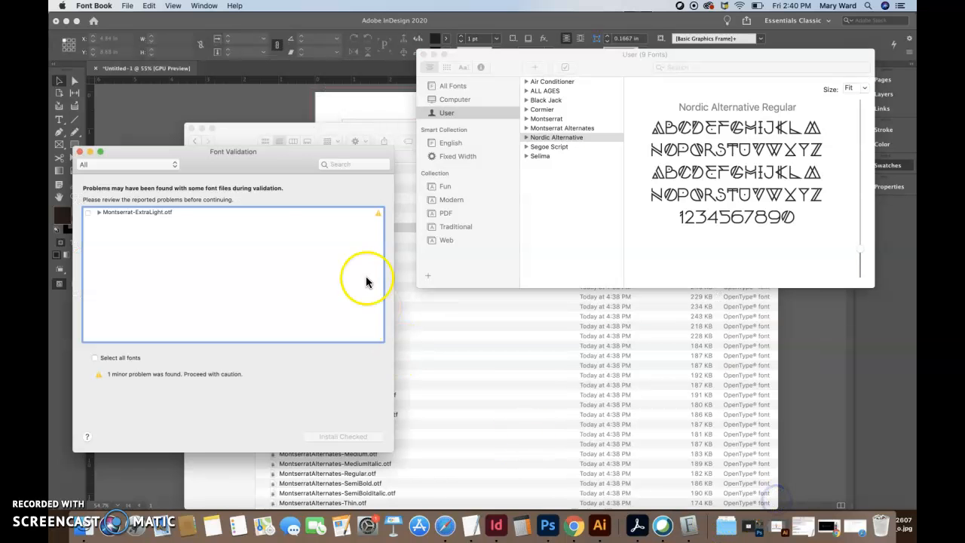
left_click(79, 151)
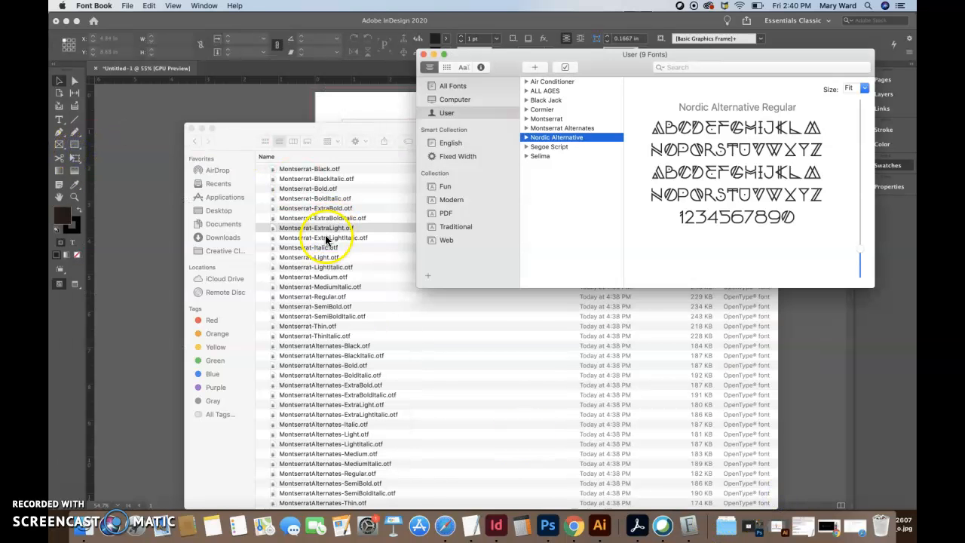
double_click(326, 237)
left_click(769, 198)
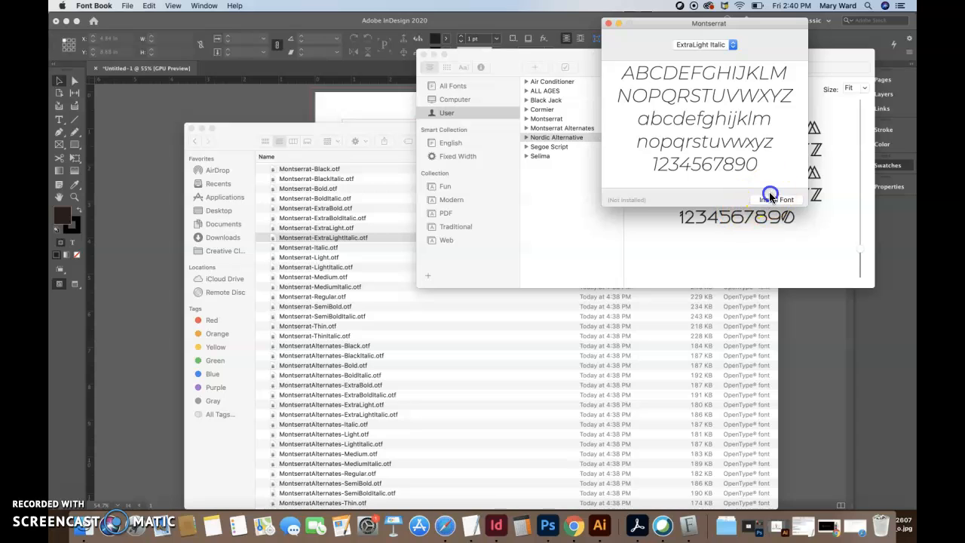
left_click(82, 152)
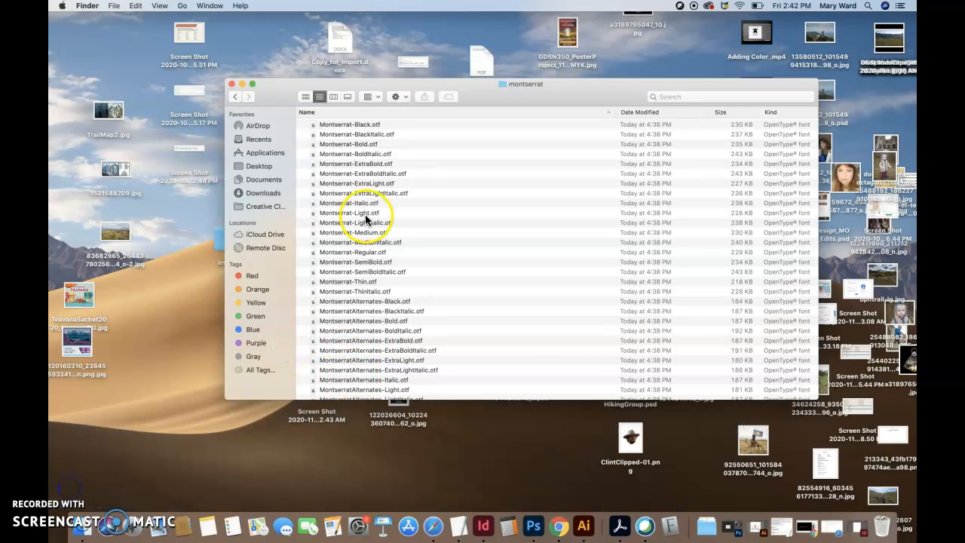
Close the montserrat font folder window and bring the InDesign document back from the Dock
left_click(339, 124)
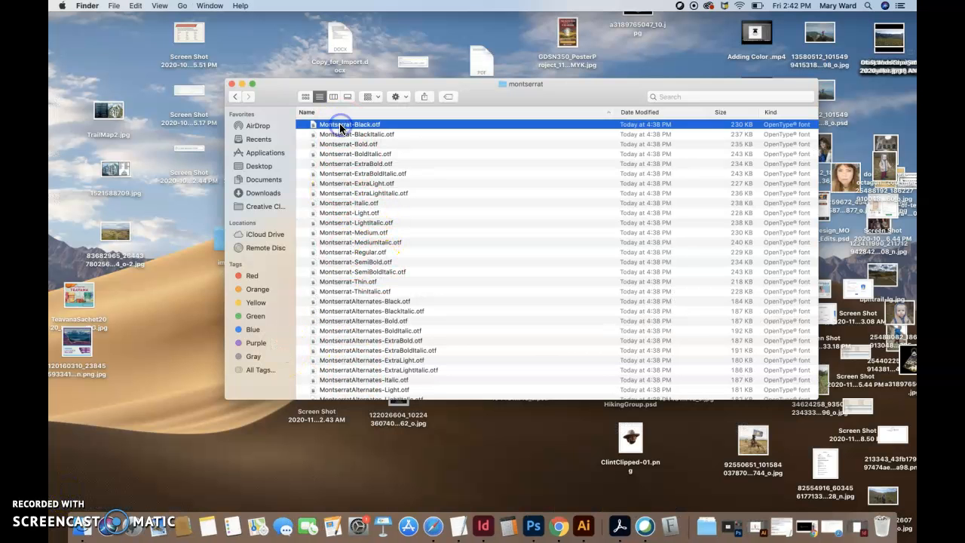
left_click(356, 292)
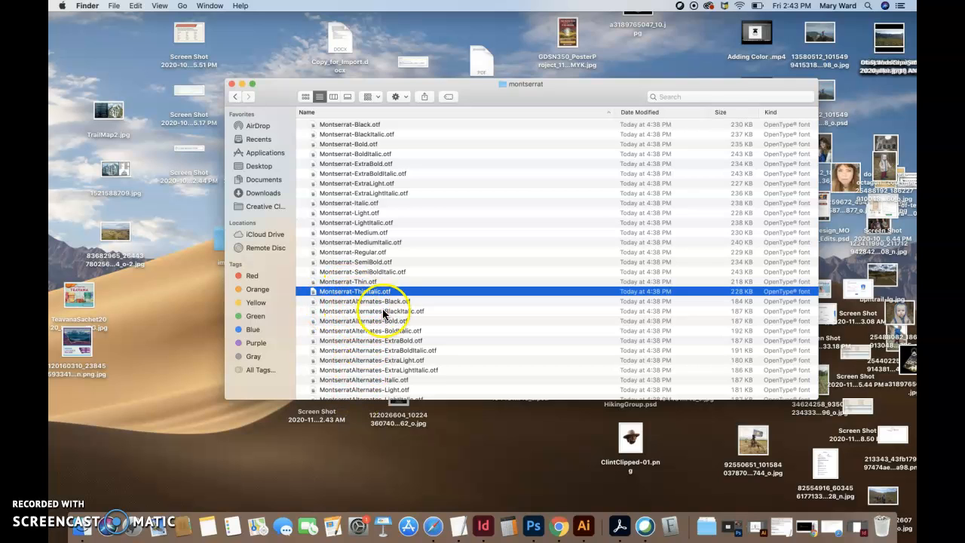
left_click(233, 85)
left_click(485, 526)
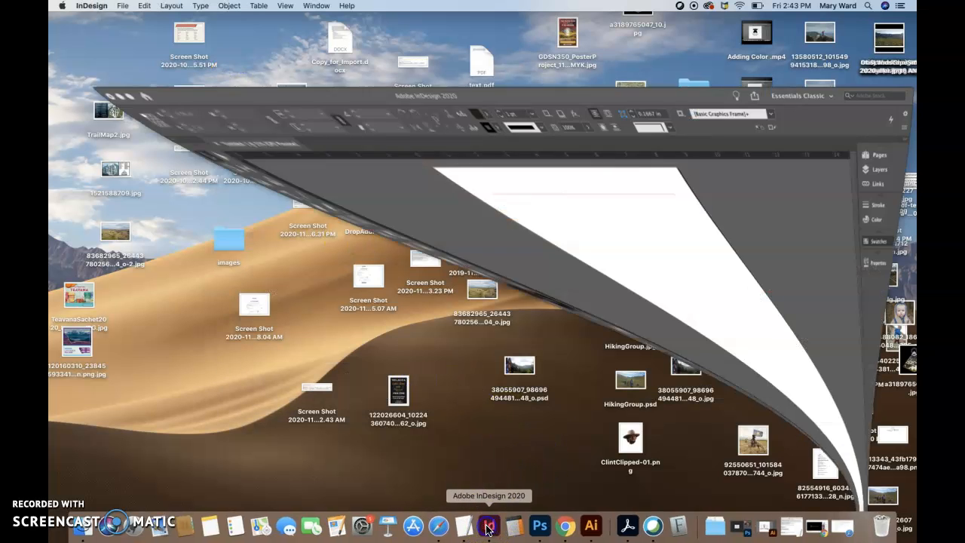
Start Save As and browse the Documents folders, enlarging the save window to list more
left_click(219, 224)
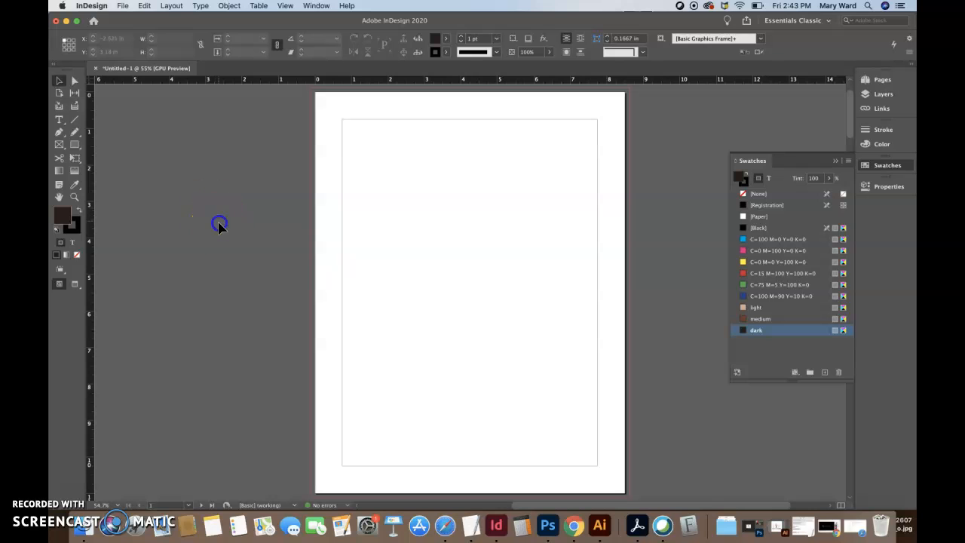
left_click(123, 6)
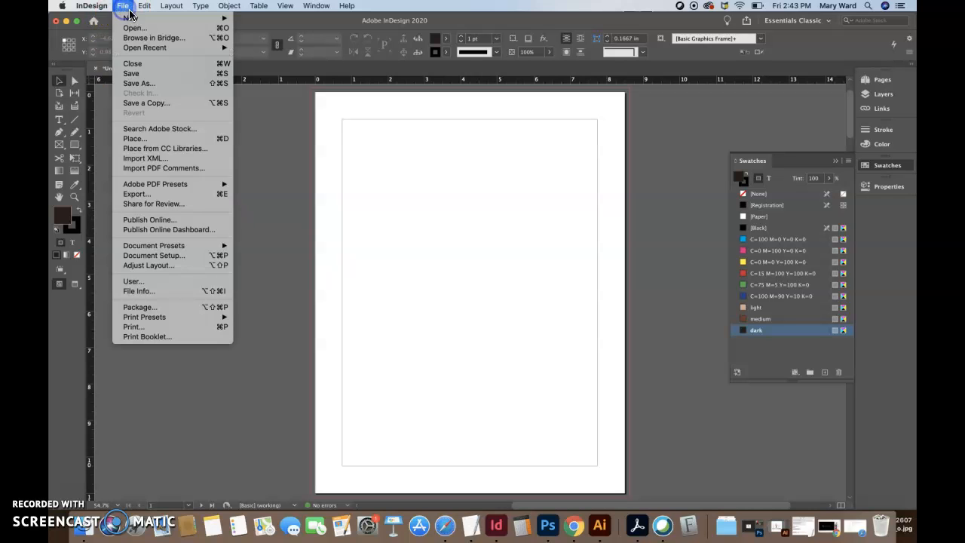
left_click(147, 83)
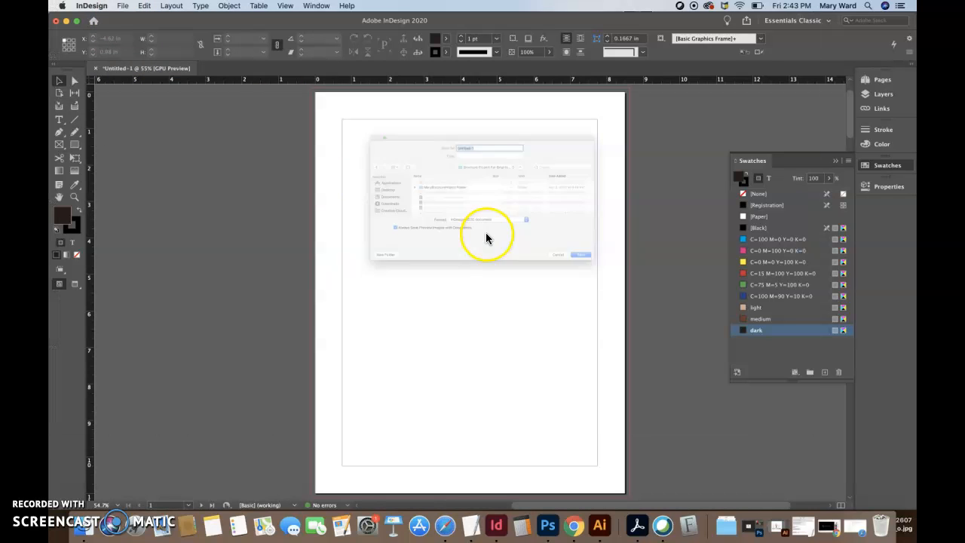
left_click(301, 211)
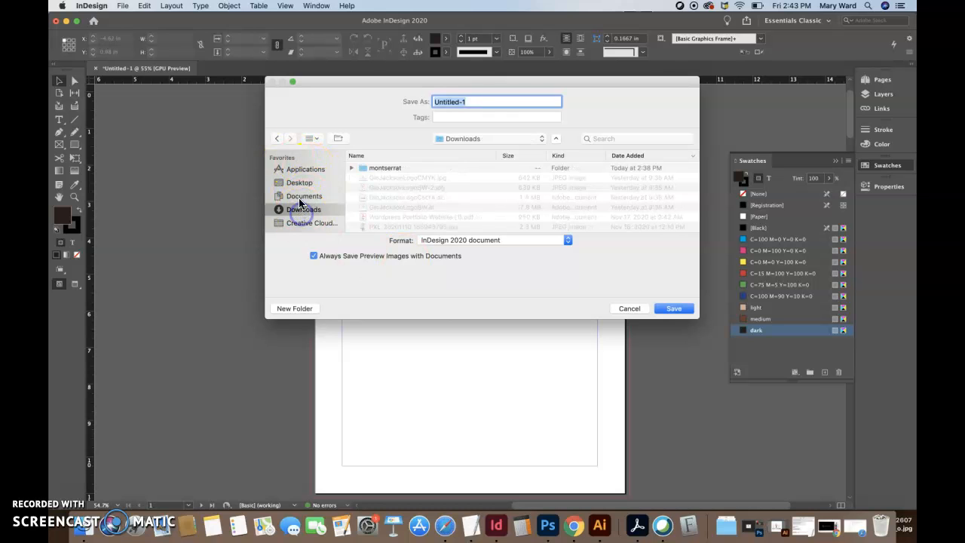
left_click(302, 198)
scroll(417, 205, "down", 5)
scroll(416, 203, "up", 2)
scroll(416, 203, "down", 5)
scroll(413, 199, "down", 10)
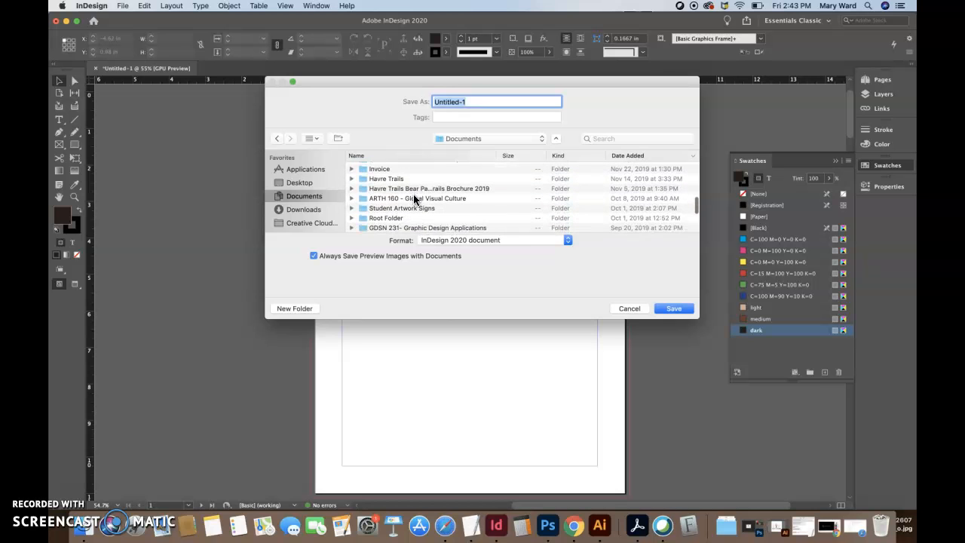
scroll(414, 198, "up", 10)
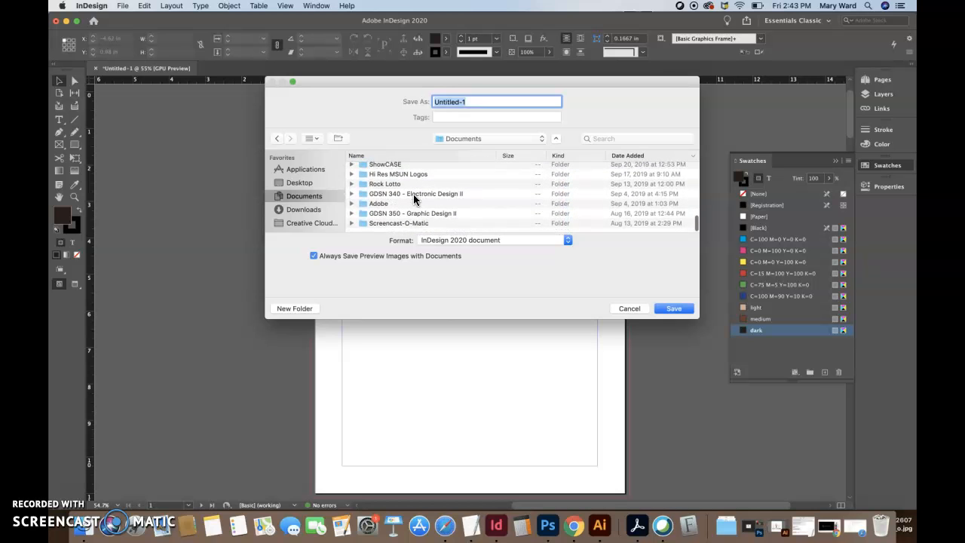
scroll(414, 198, "up", 2)
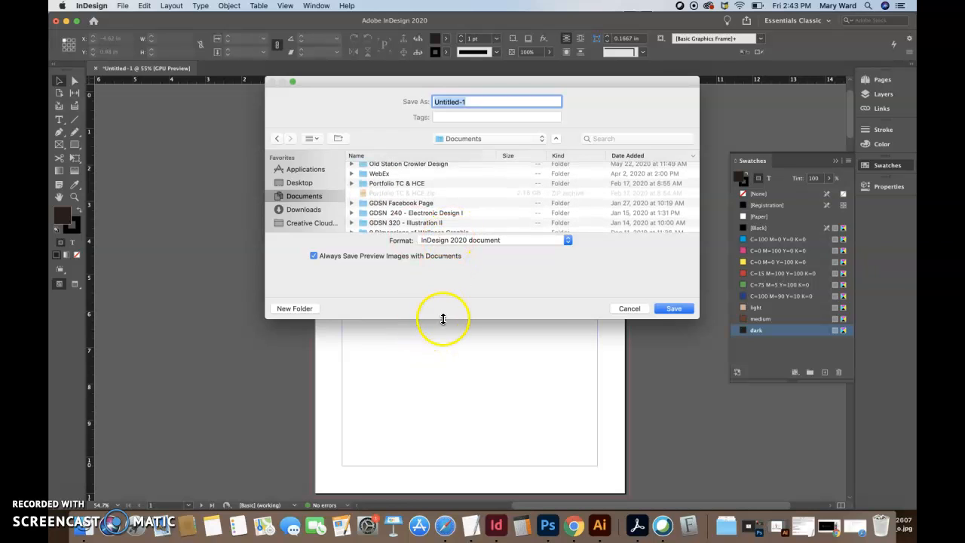
left_click_drag(442, 318, 451, 473)
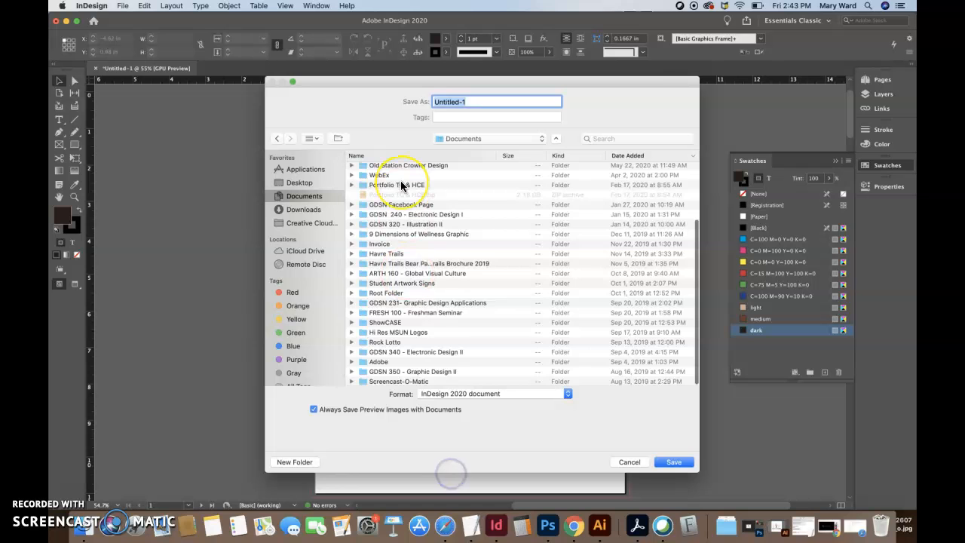
scroll(403, 192, "up", 5)
scroll(417, 236, "down", 5)
scroll(419, 306, "down", 1)
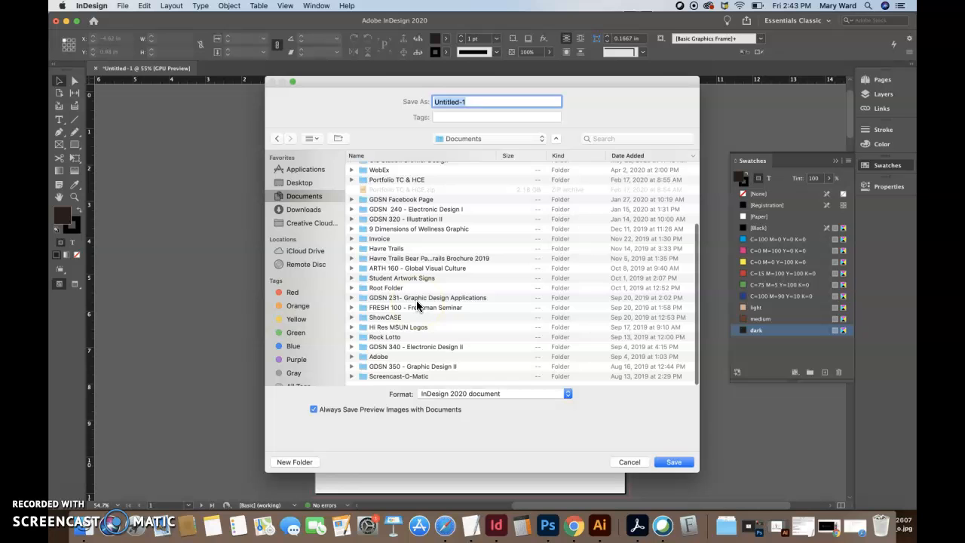
Save as BookletFollowAlong in GDSN 350 - Graphic Design II > Booklet Follow Along, then quit InDesign
double_click(407, 371)
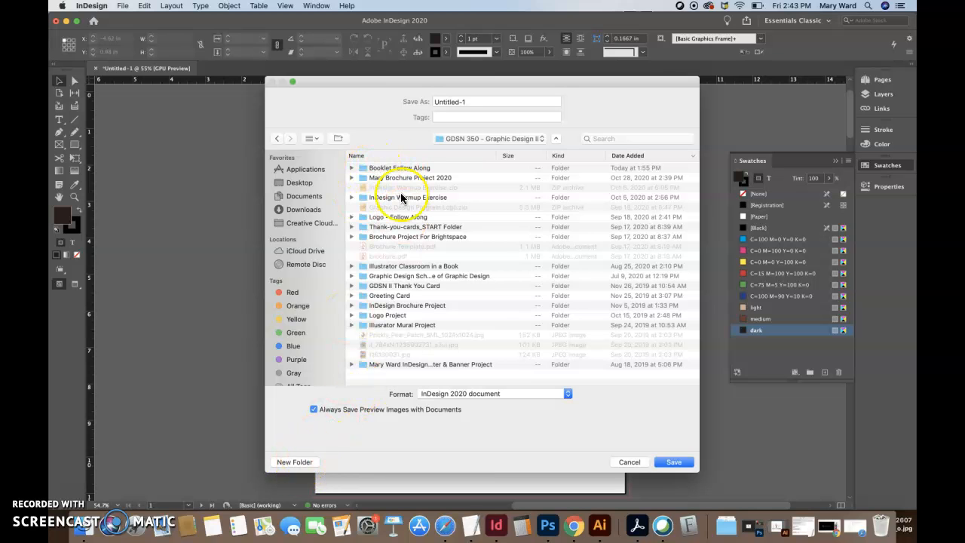
double_click(413, 168)
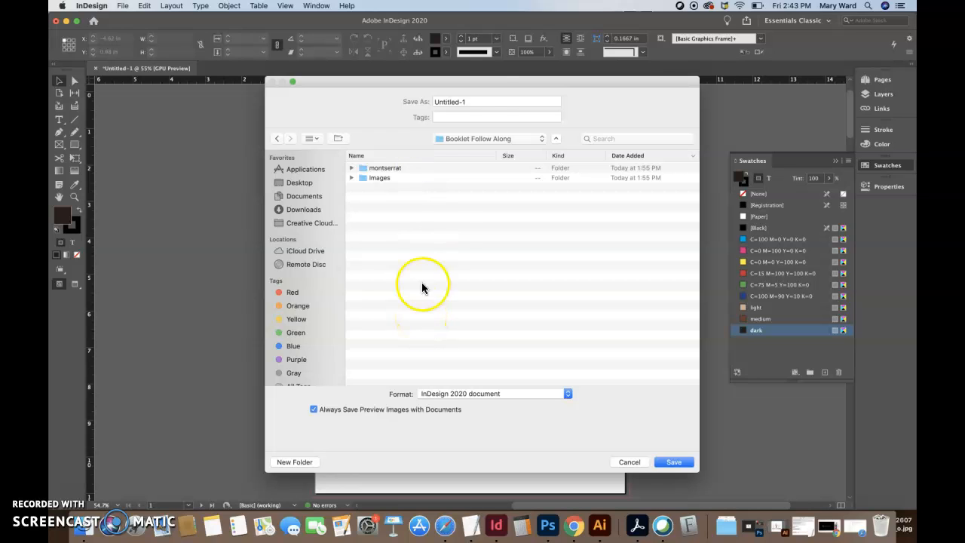
left_click(474, 102)
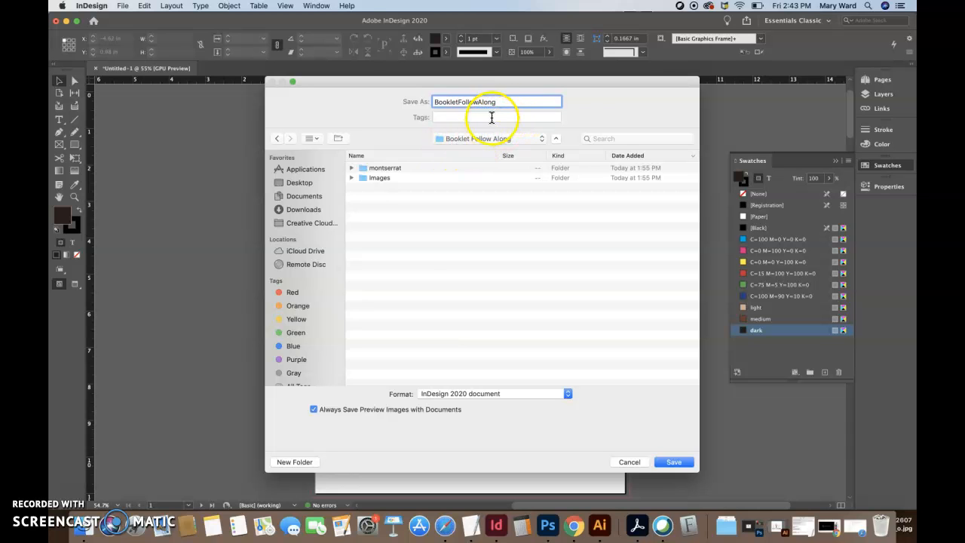
left_click(677, 461)
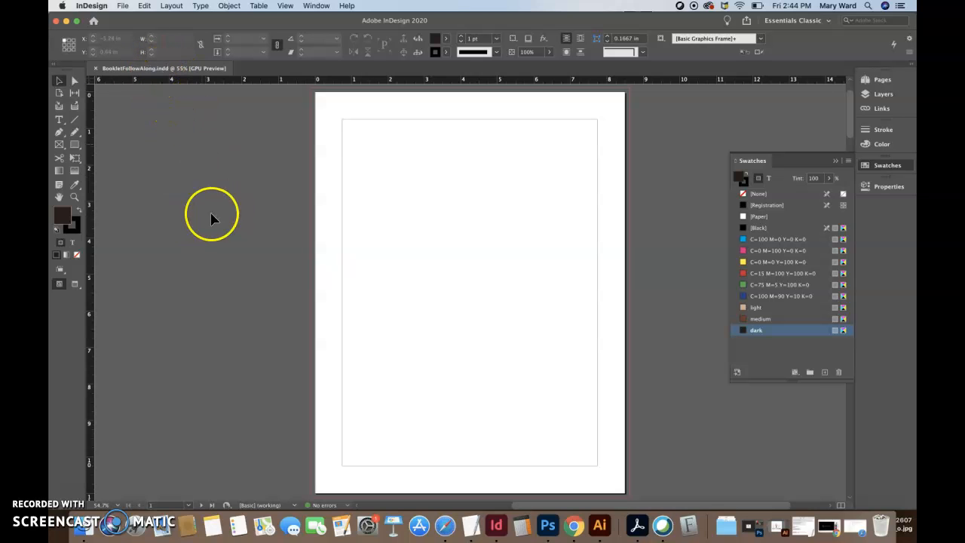
left_click(91, 5)
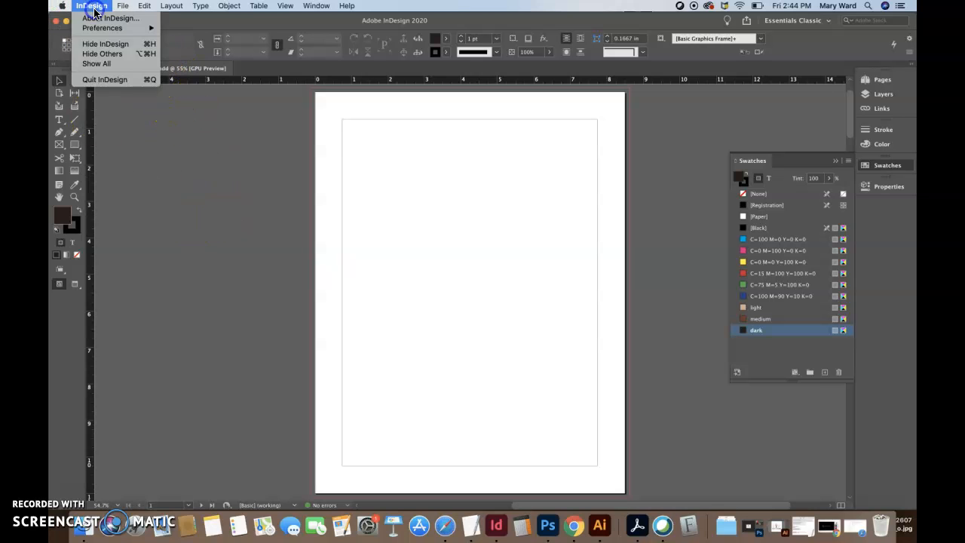
left_click(107, 80)
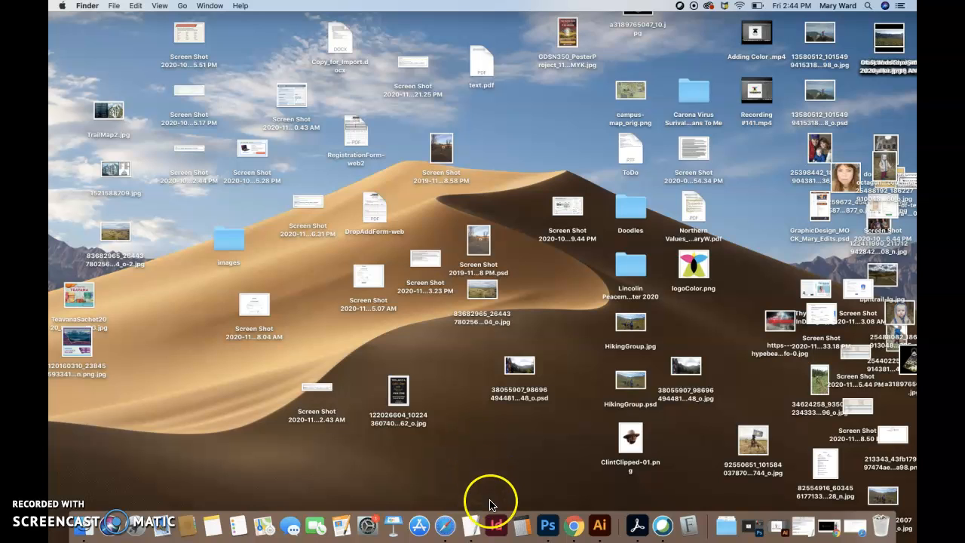
Relaunch InDesign and reopen BookletFollowAlong.indd from the recent files list
left_click(496, 525)
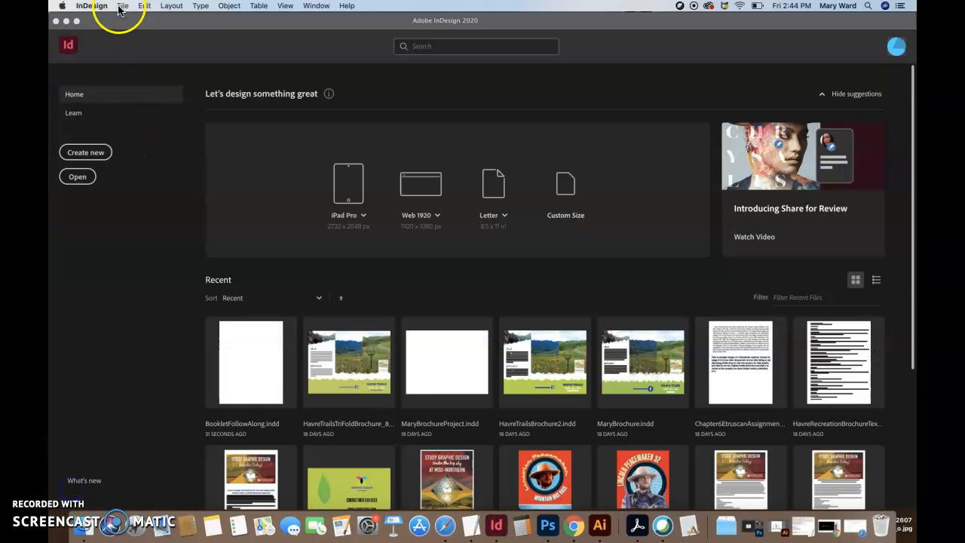
left_click(121, 6)
mouse_move(141, 48)
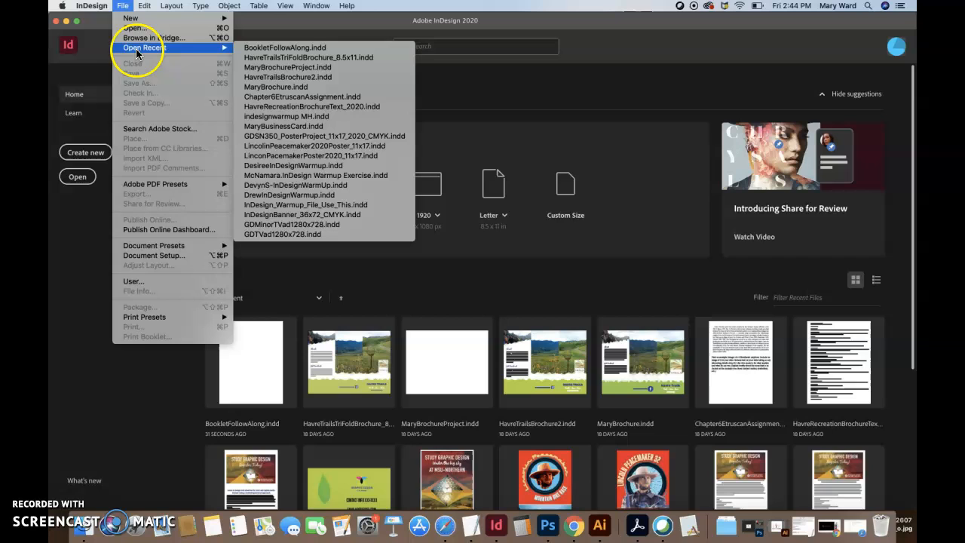
left_click(280, 49)
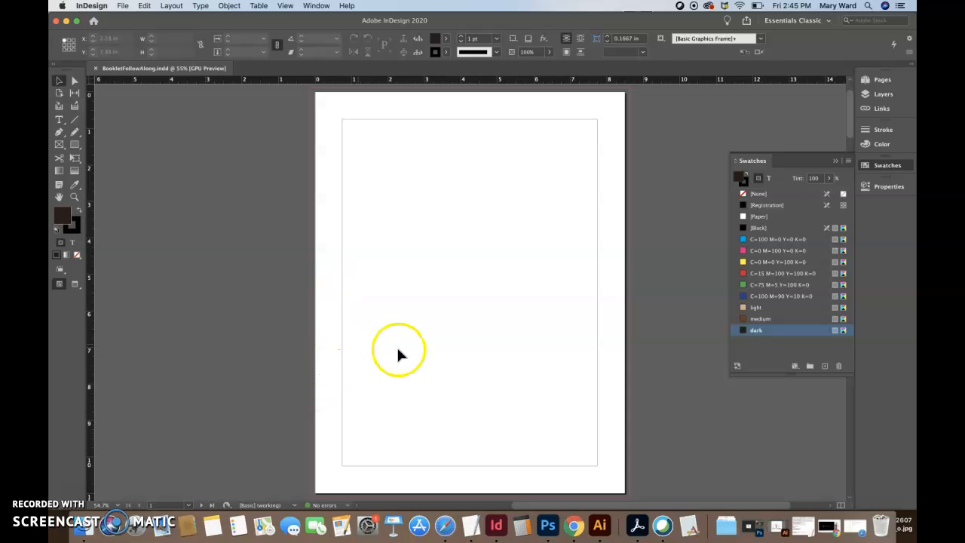
Show the Paragraph Styles panel via Window > Styles, listing only [Basic Paragraph]
left_click(69, 487)
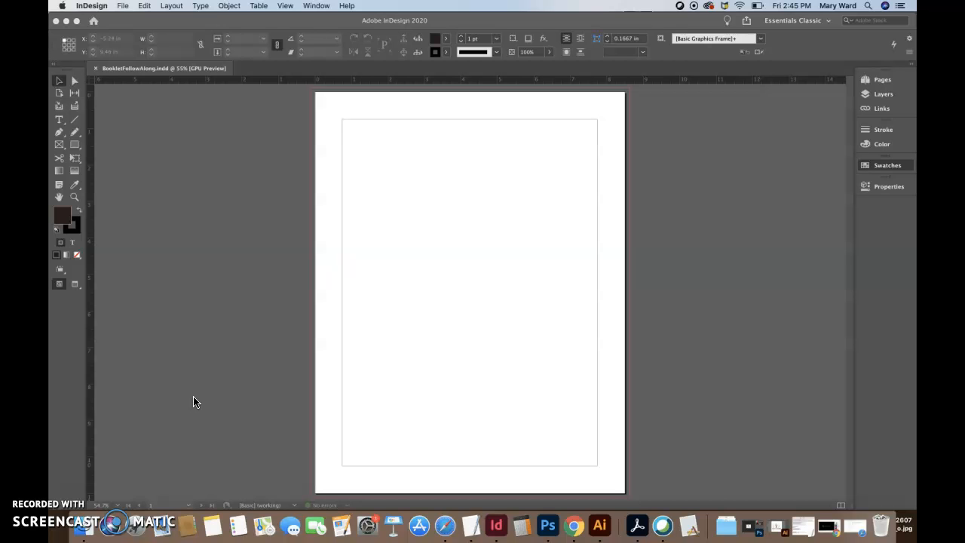
left_click(315, 5)
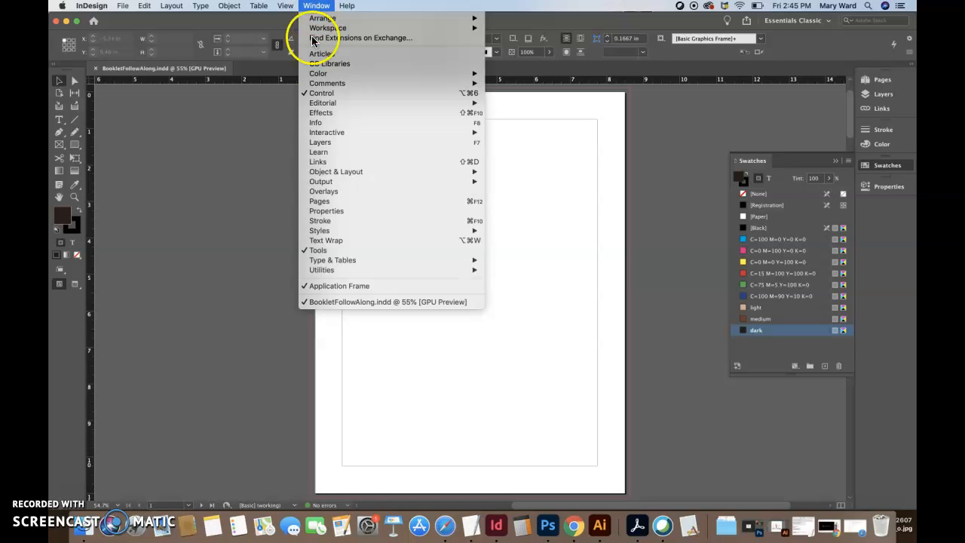
mouse_move(320, 230)
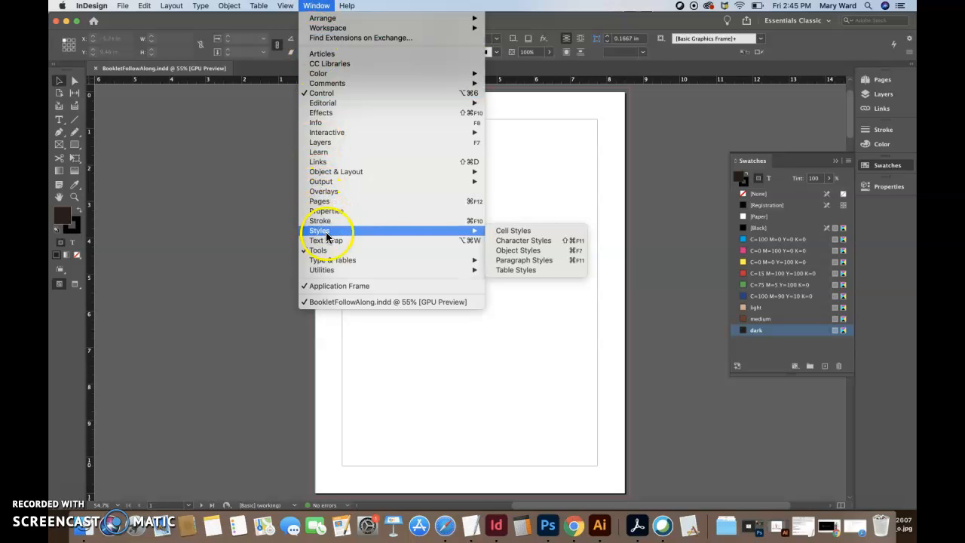
left_click(529, 260)
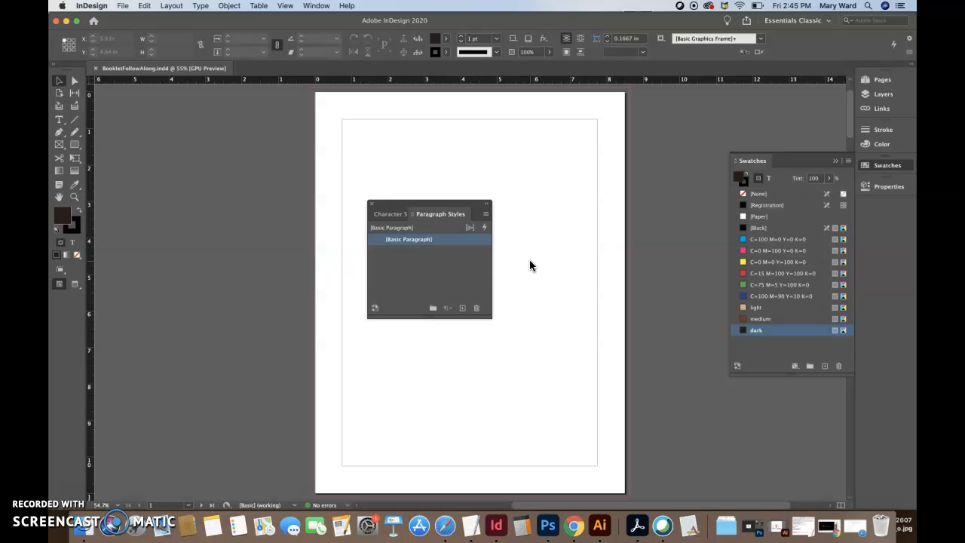
Create a new paragraph style named Title using the font Montserrat Black
left_click(485, 218)
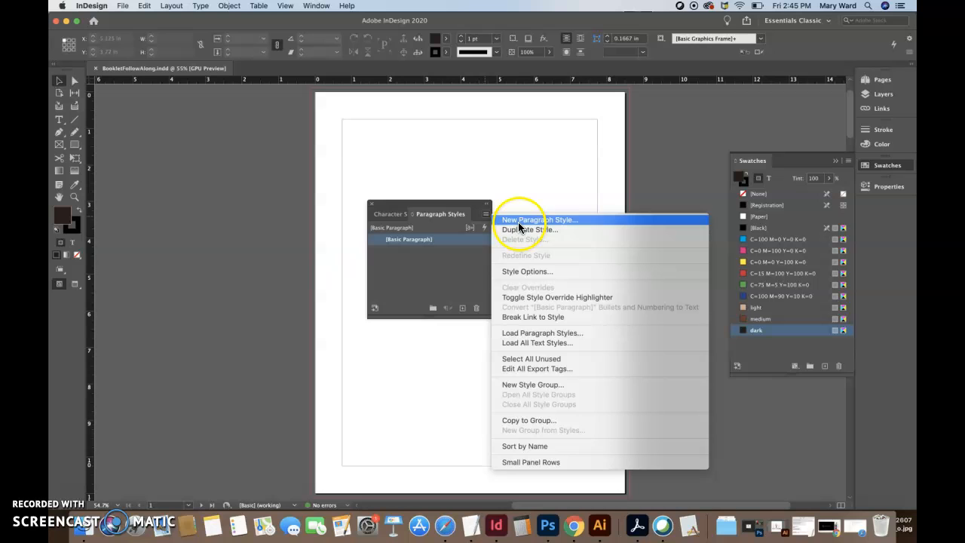
left_click(518, 222)
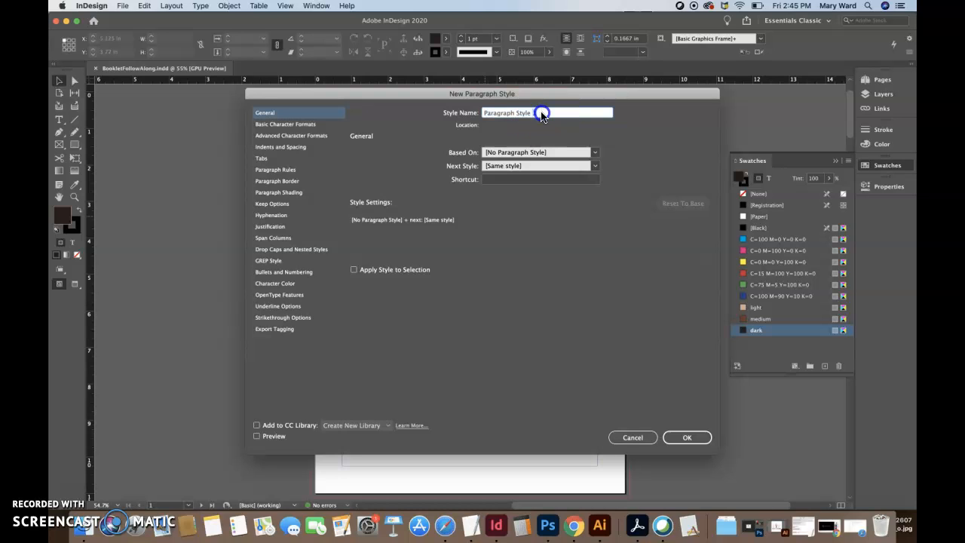
type("Title")
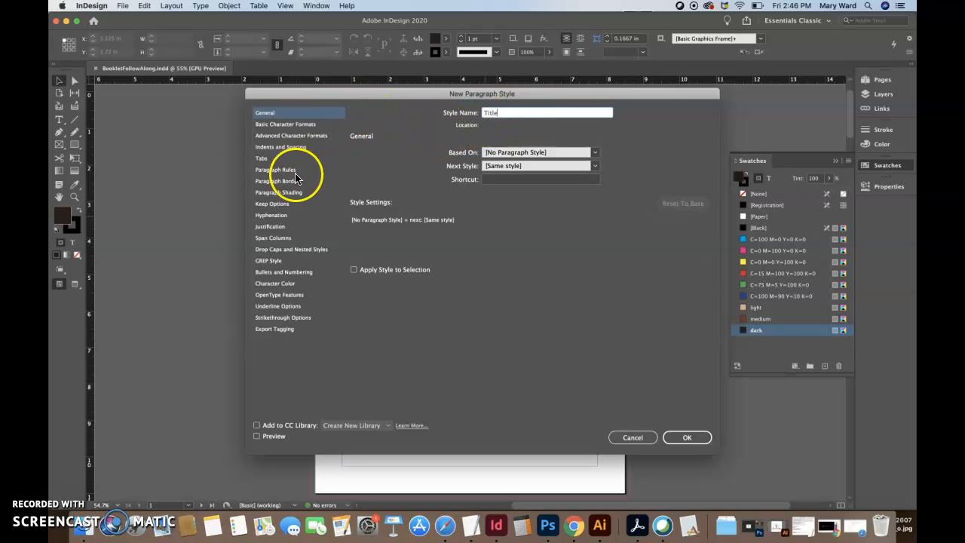
left_click(286, 125)
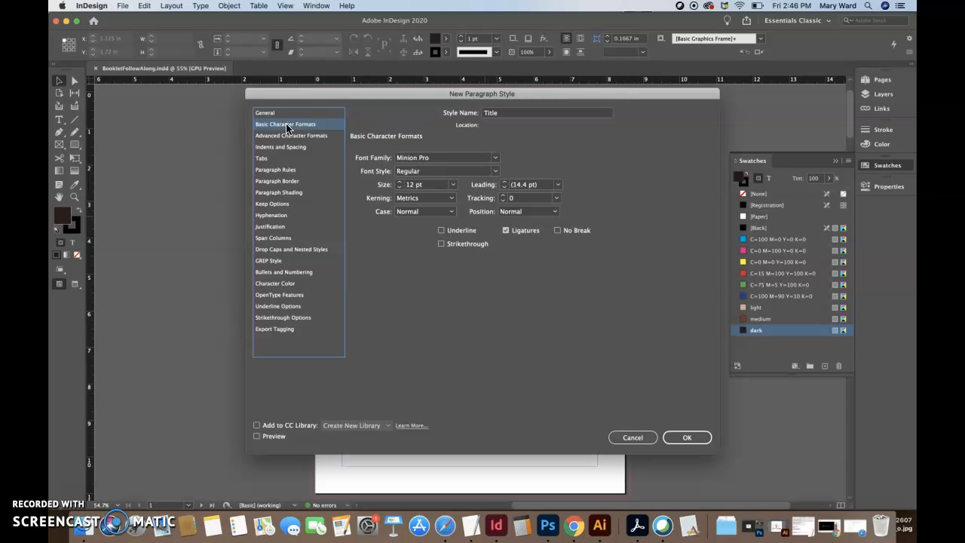
left_click(438, 158)
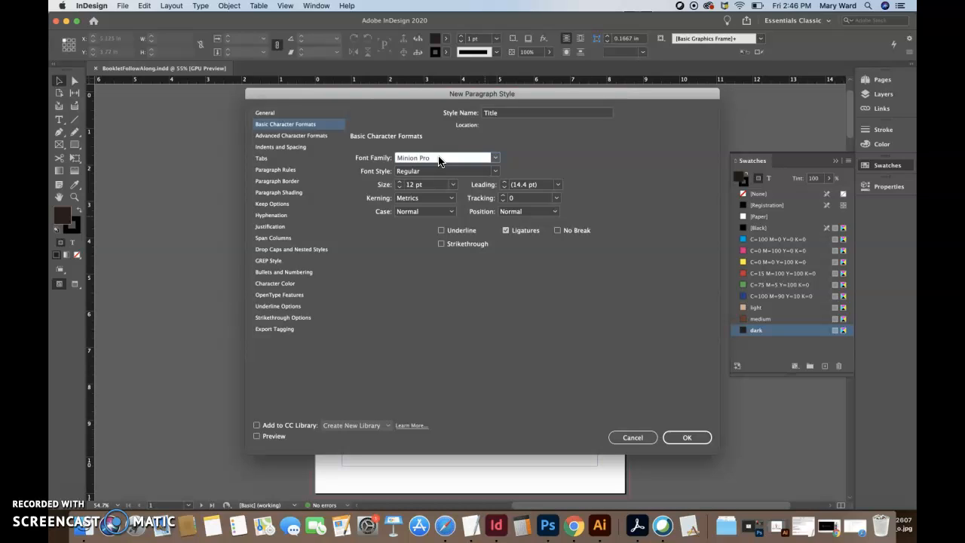
triple_click(439, 160)
type("Montserrat")
left_click(409, 170)
left_click(494, 171)
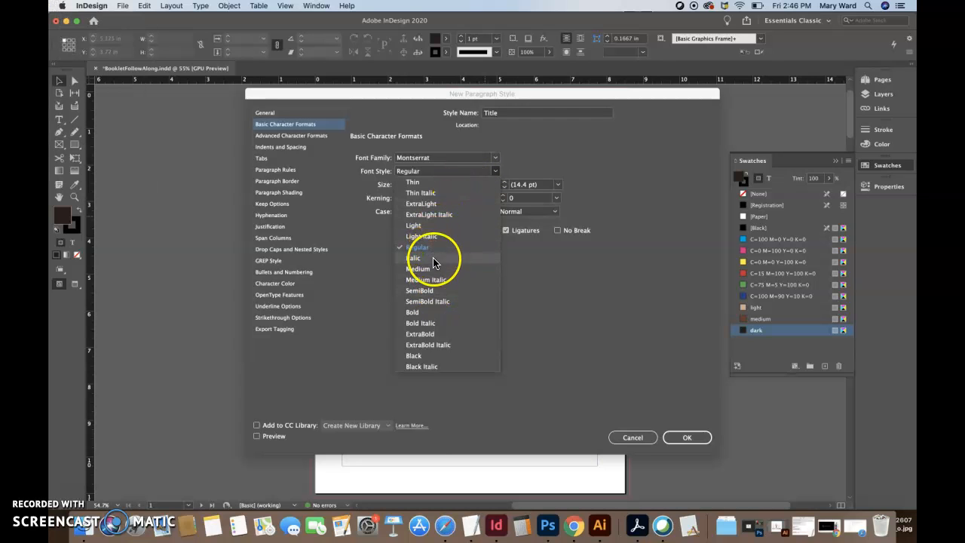
left_click(424, 356)
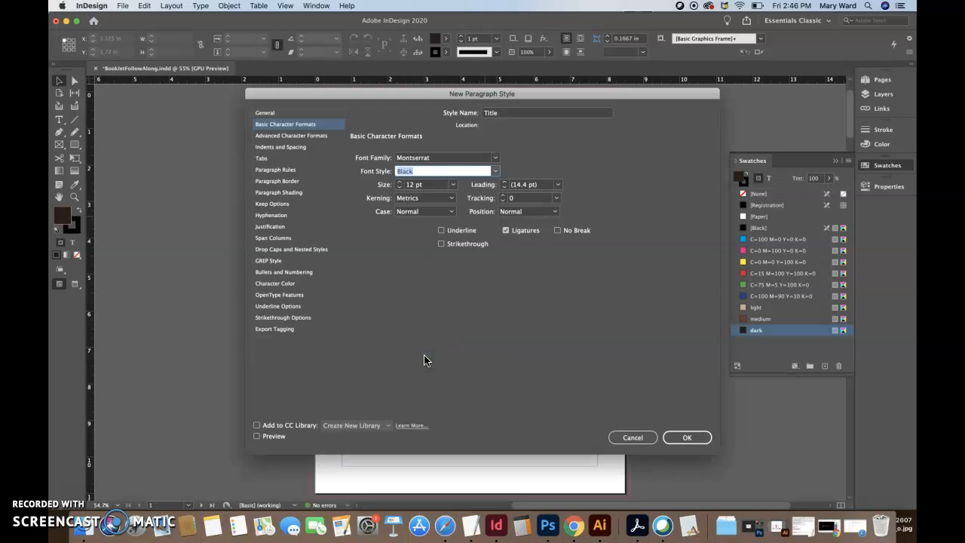
Set the Title style to 26 pt size, tracking 25 and All Caps
left_click(399, 184)
left_click(399, 184)
left_click(399, 184)
left_click(400, 184)
left_click(399, 184)
left_click(400, 184)
left_click(399, 184)
left_click(399, 184)
left_click(400, 184)
left_click(502, 196)
left_click(502, 196)
left_click(502, 196)
left_click(503, 197)
left_click(503, 201)
left_click(503, 201)
type("25")
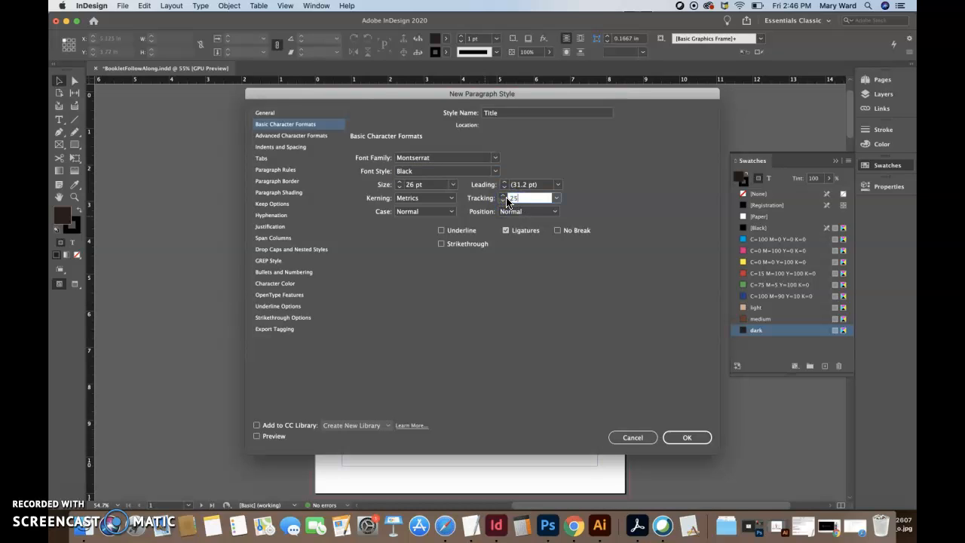
left_click(450, 212)
left_click(430, 246)
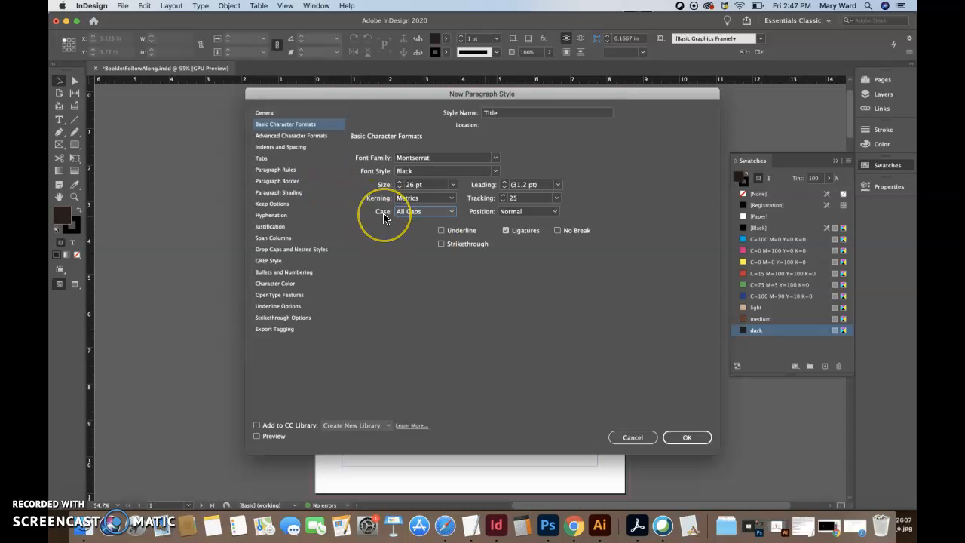
Give the Title style the medium brown character colour and save it
left_click(275, 283)
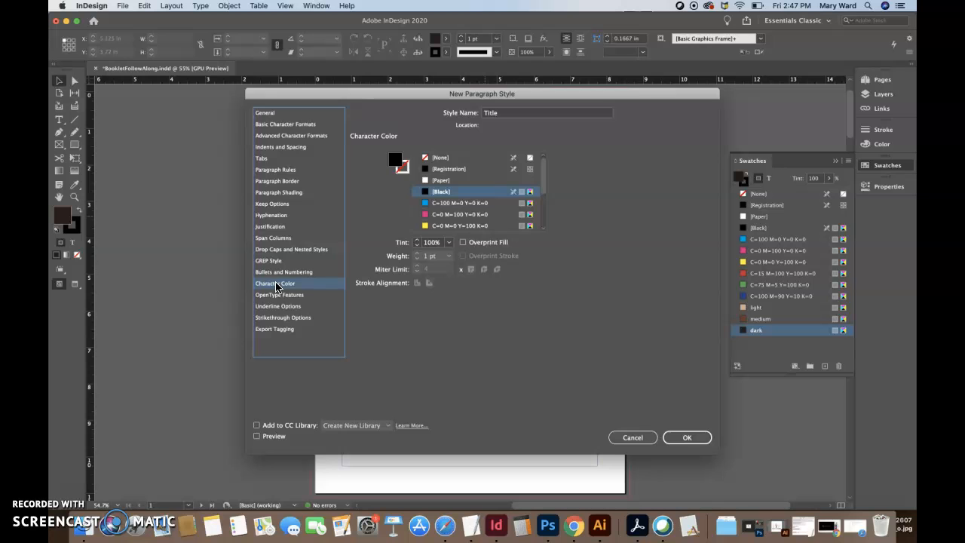
left_click_drag(544, 179, 546, 215)
left_click(443, 214)
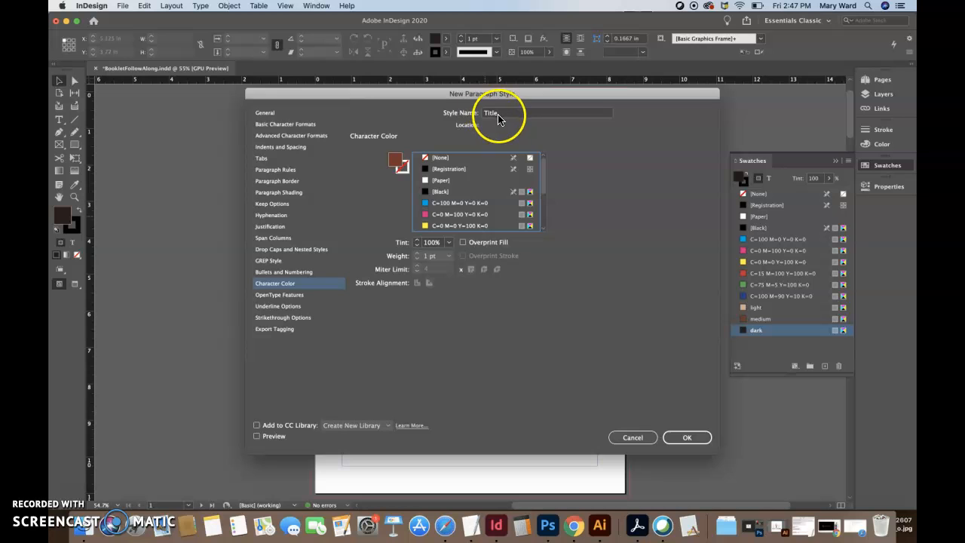
left_click(687, 439)
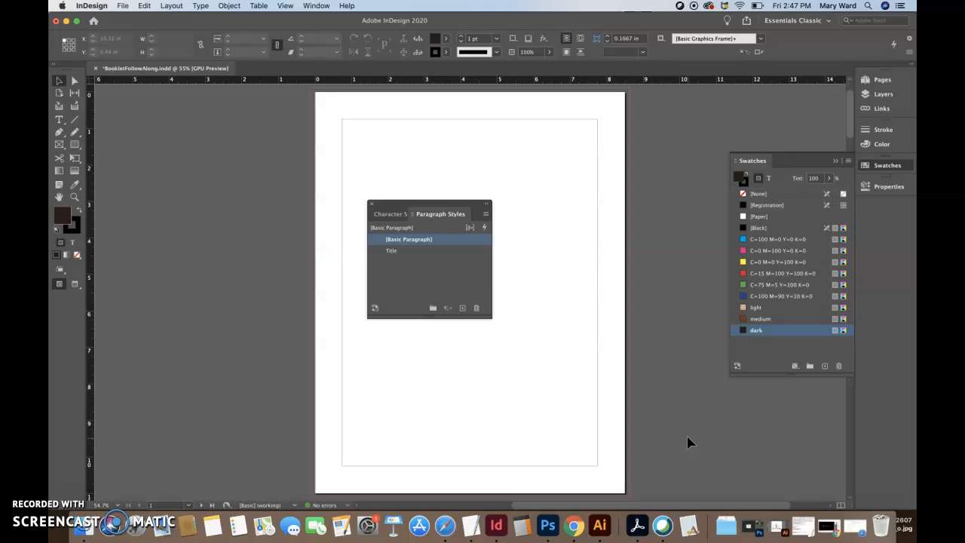
left_click(486, 215)
Create a new paragraph style named Deck using Montserrat Regular
left_click(504, 219)
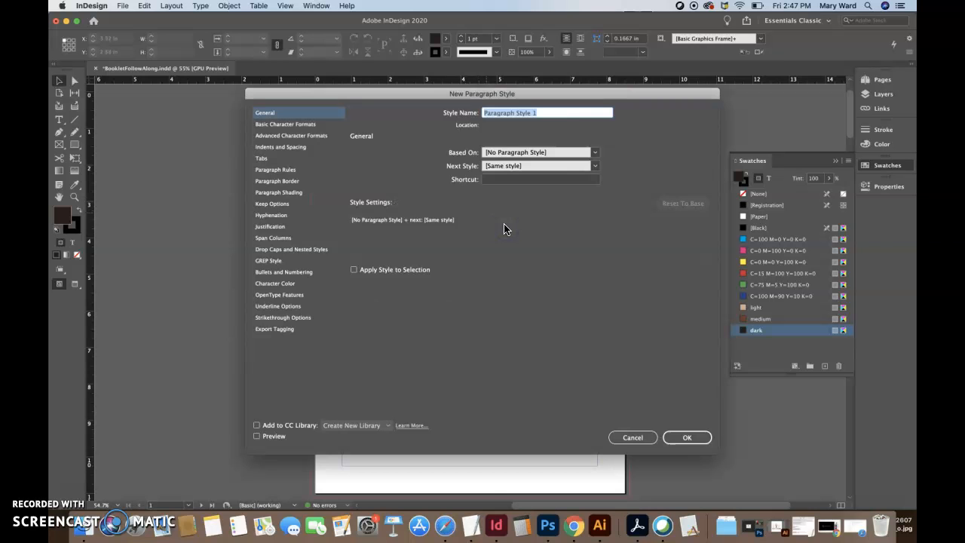
type("Deck")
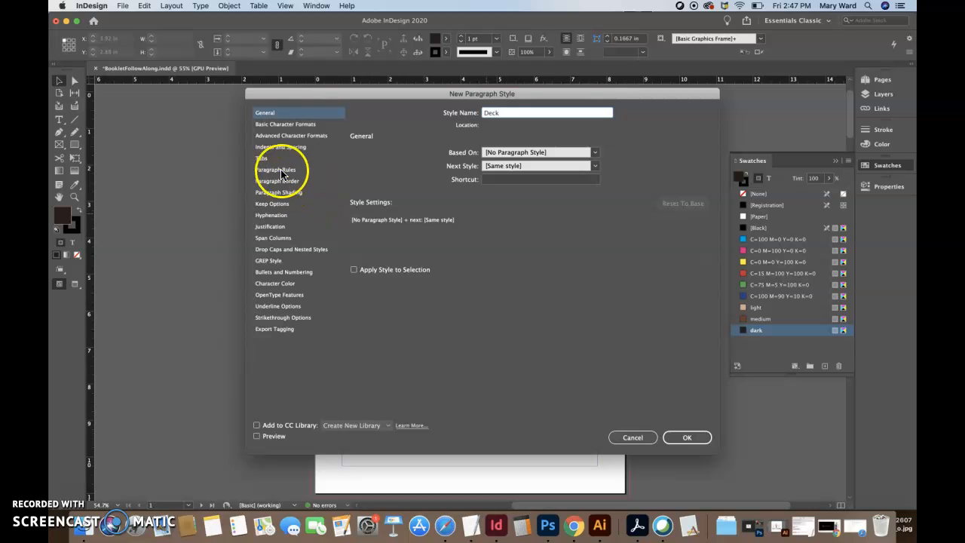
left_click(279, 126)
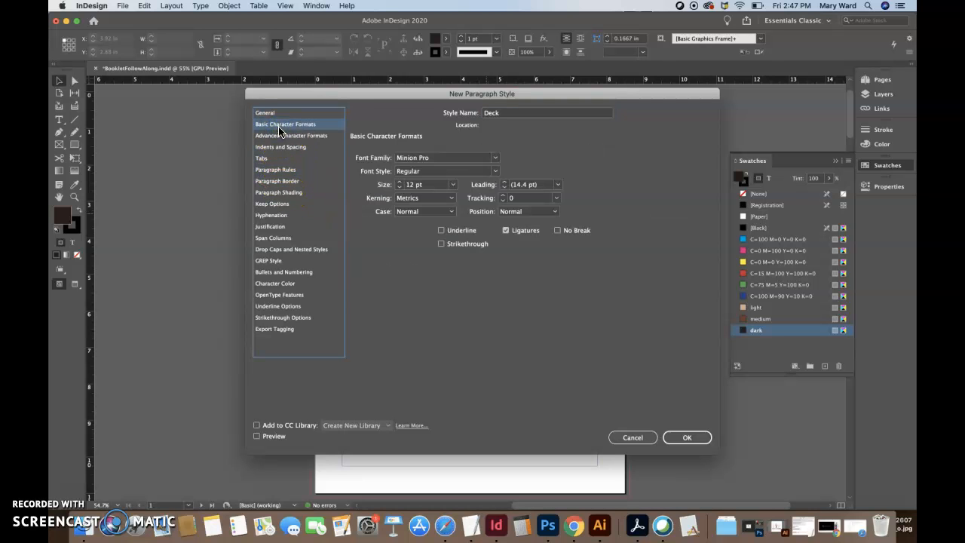
left_click(433, 158)
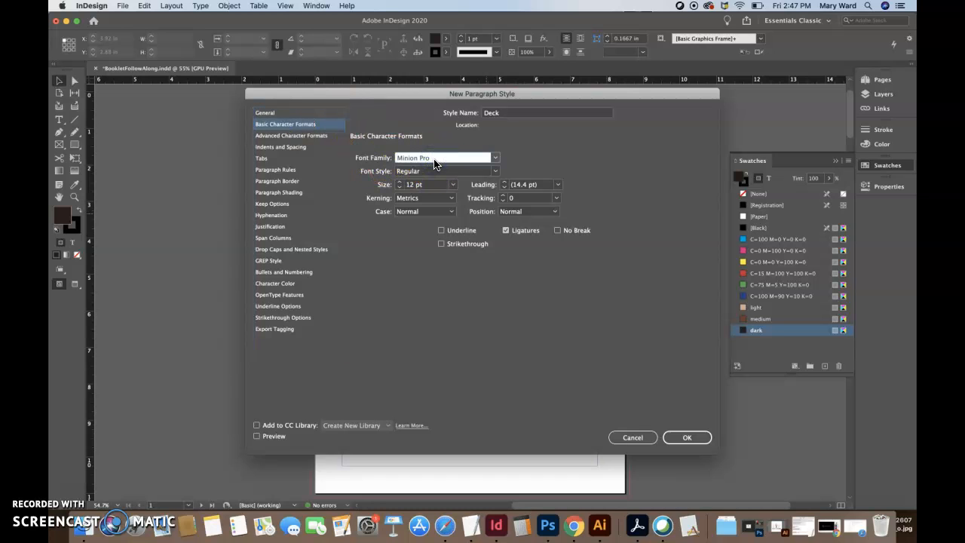
left_click_drag(432, 158, 375, 159)
type("Montserrat")
left_click(426, 175)
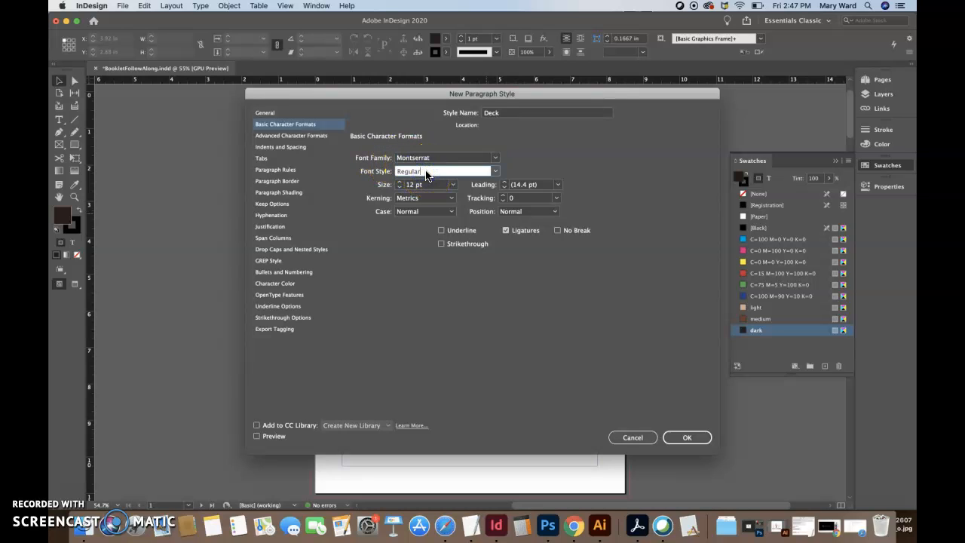
left_click(496, 171)
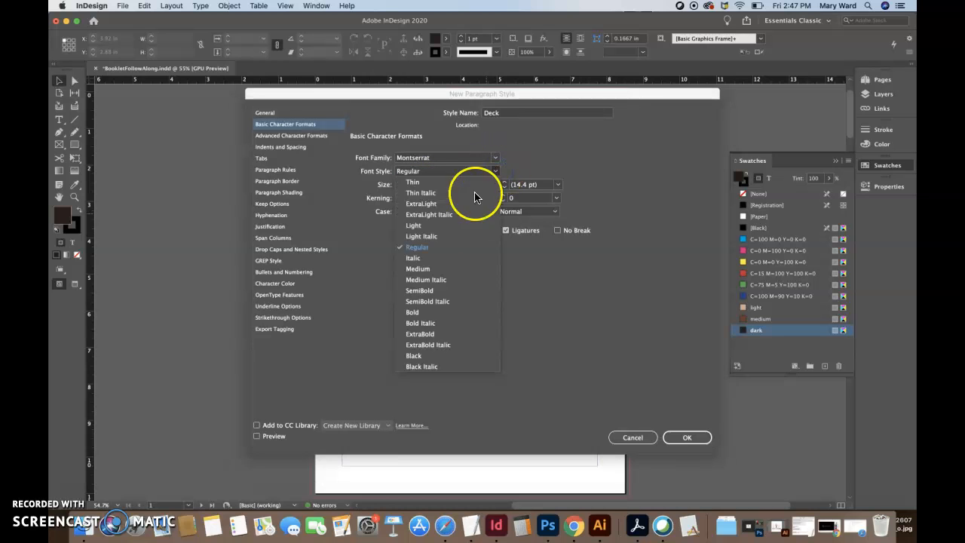
left_click(424, 247)
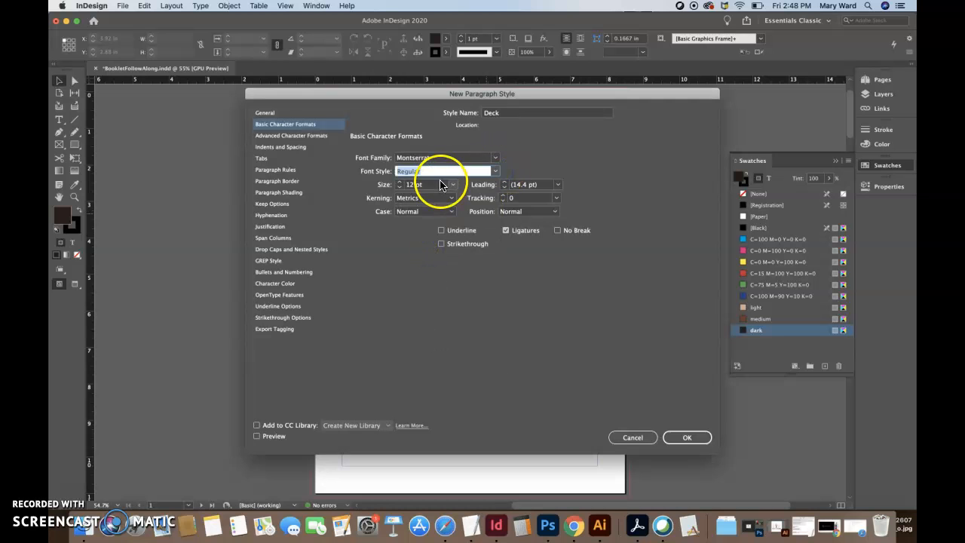
Set Deck to 18 pt, tracking 25, medium brown character colour, and save it
left_click(399, 182)
left_click(399, 182)
left_click(399, 181)
left_click(399, 181)
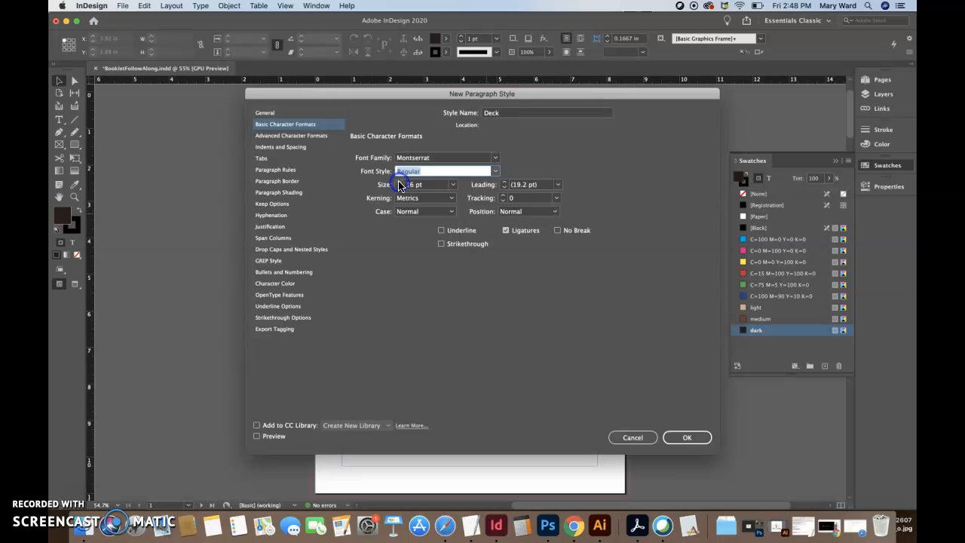
left_click(399, 182)
left_click(399, 182)
left_click(520, 198)
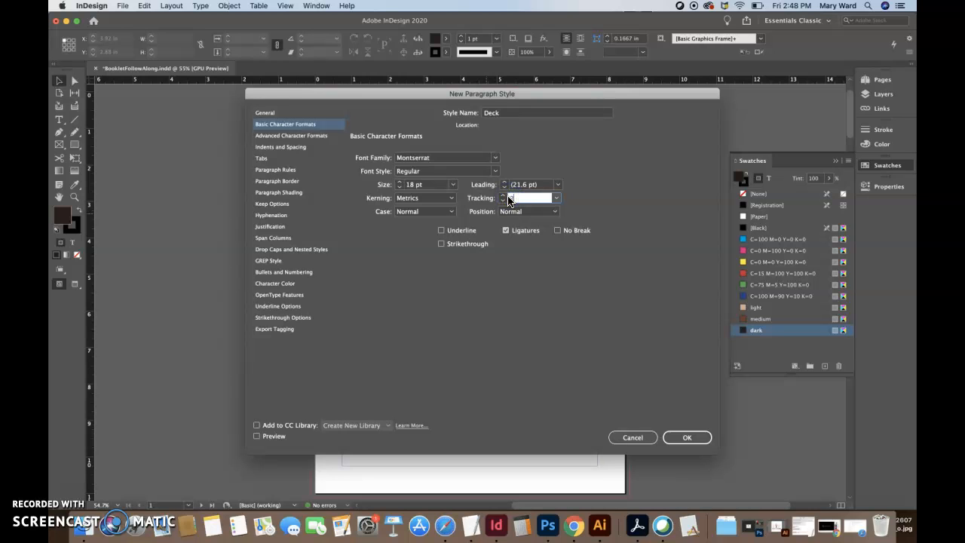
type("25")
left_click(290, 285)
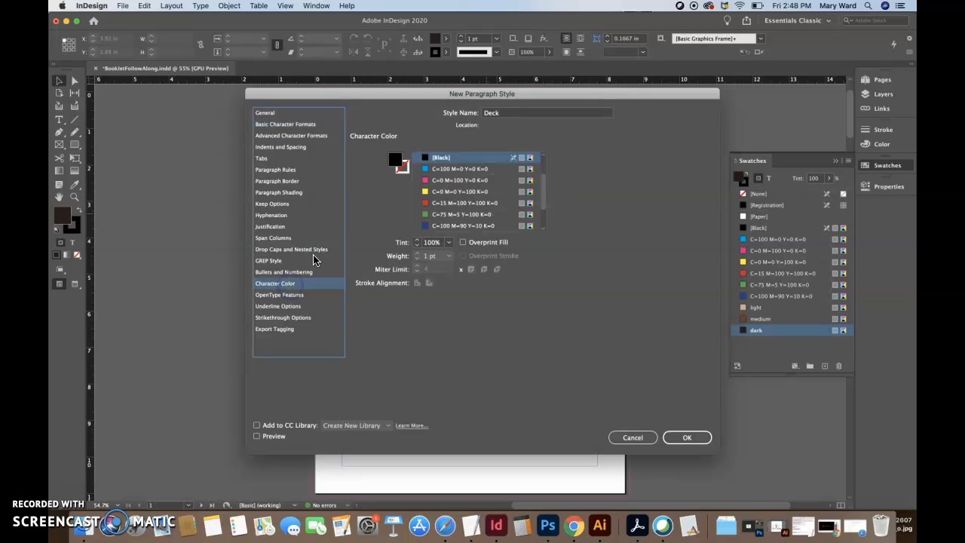
left_click(547, 217)
mouse_move(548, 201)
left_mouse_down()
mouse_move(548, 217)
mouse_move(544, 209)
left_mouse_up()
scroll(460, 209, "down", 2)
left_click(456, 215)
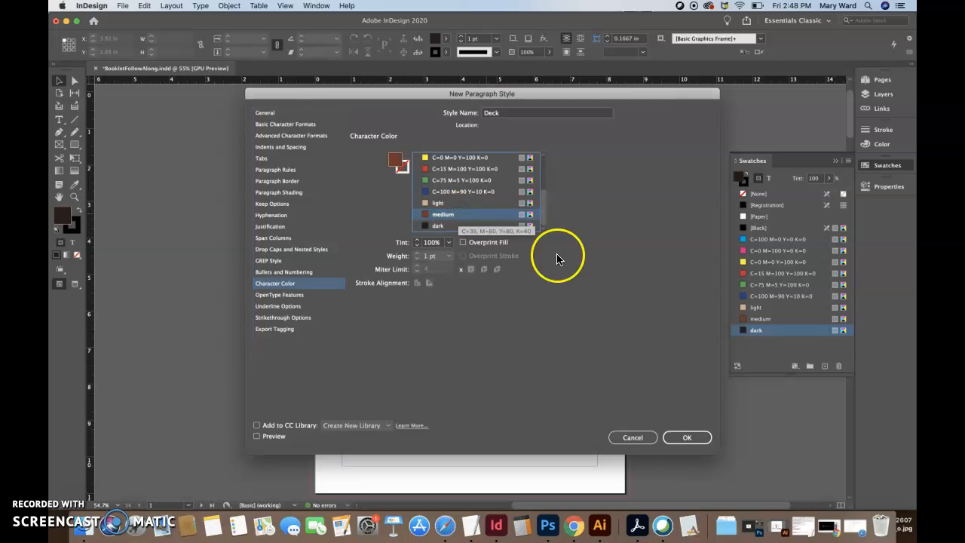
left_click(685, 439)
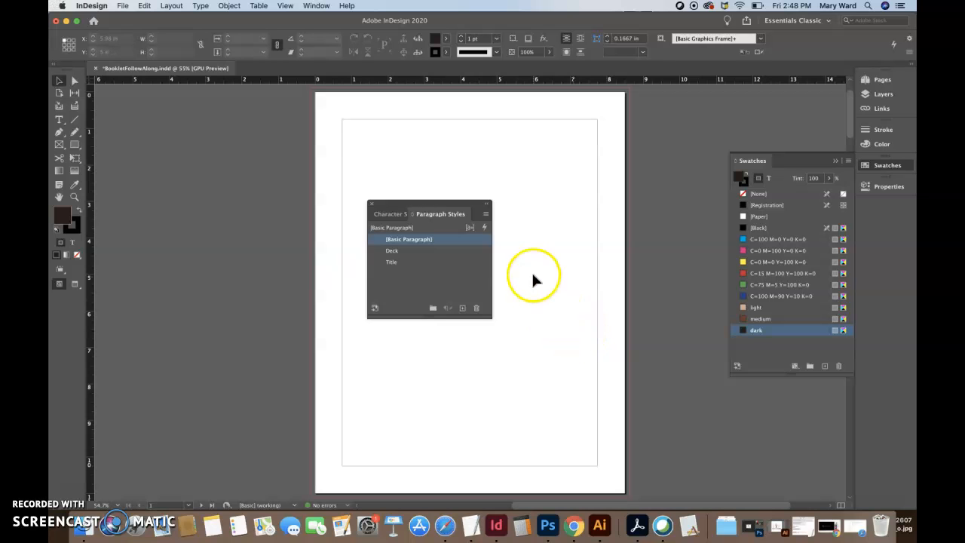
Start a new paragraph style named copy
left_click(485, 215)
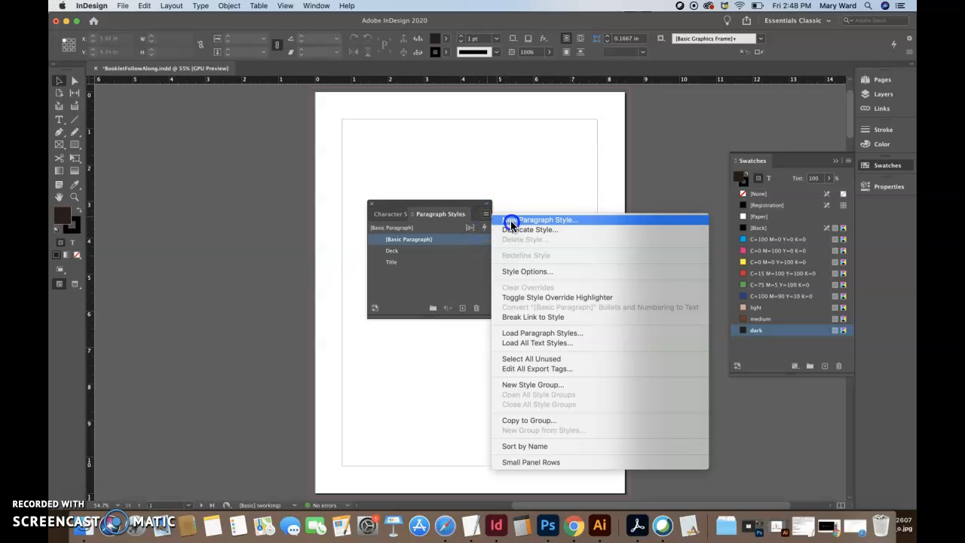
left_click(510, 218)
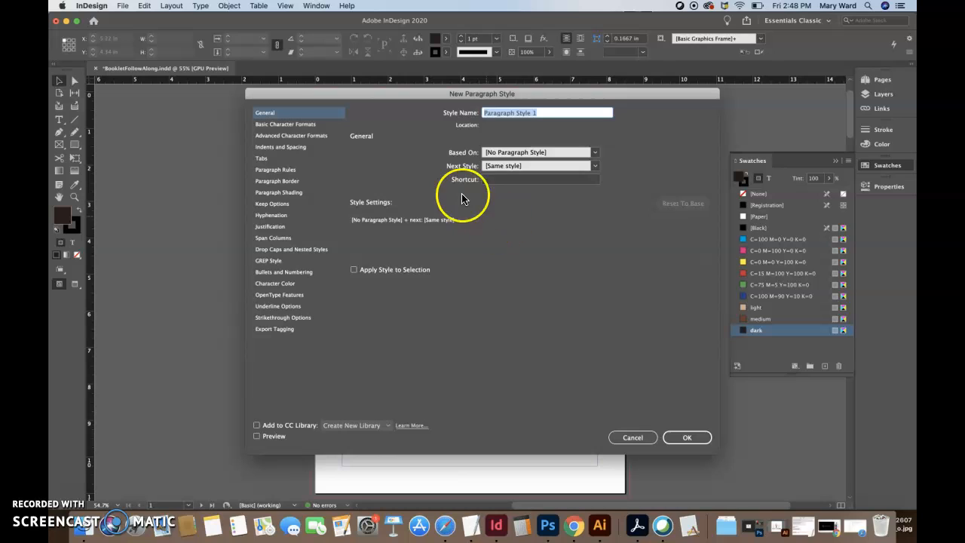
type("copy")
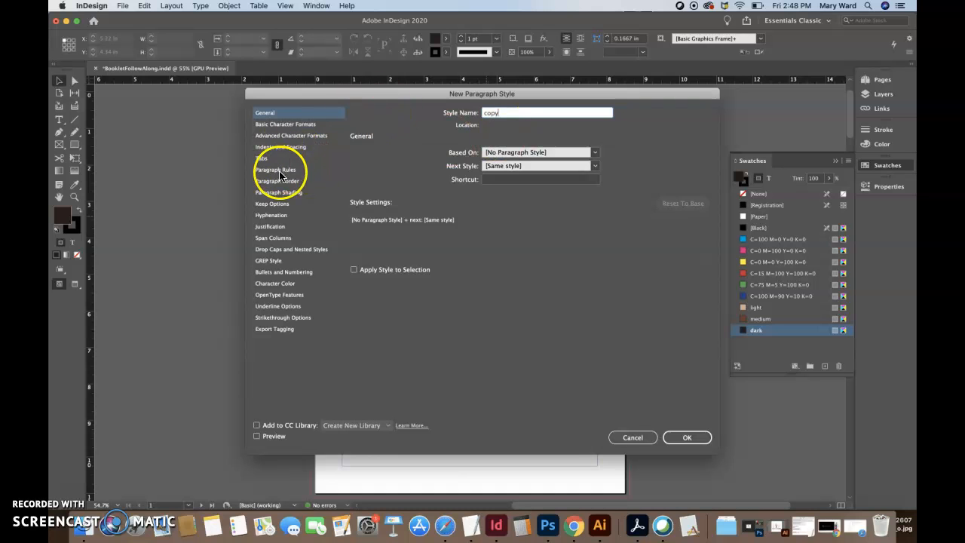
Set the copy style's font to Montserrat Light
left_click(281, 124)
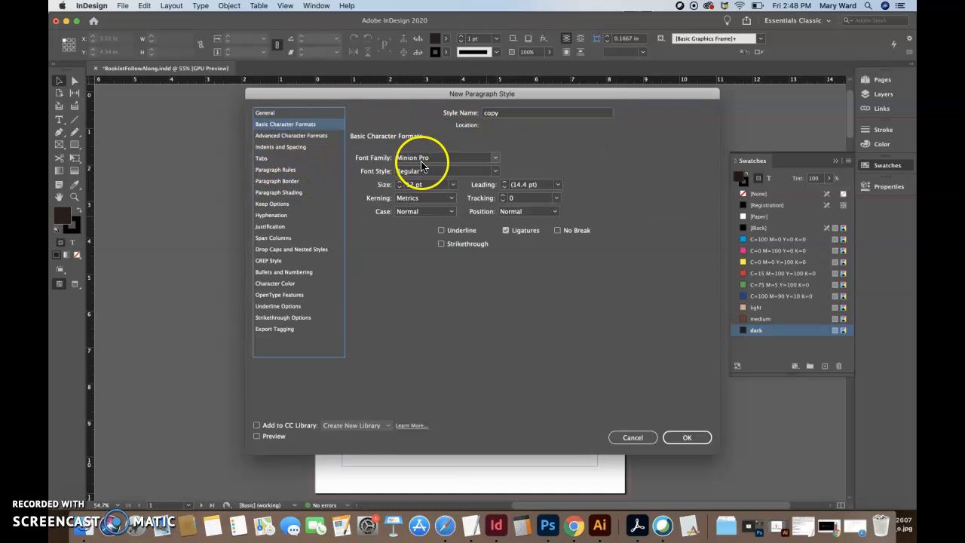
left_click(430, 159)
type("Montserrat")
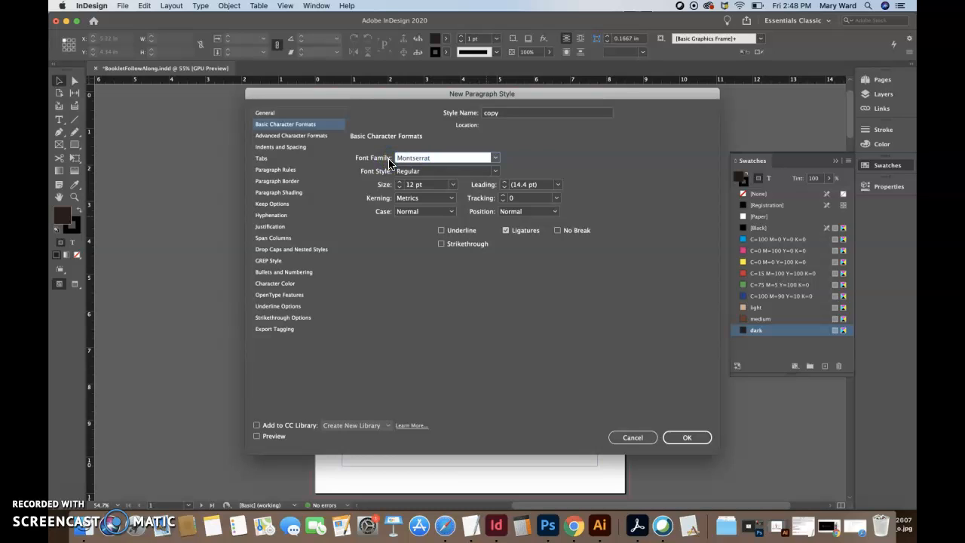
left_click(402, 171)
left_click(494, 172)
left_click(494, 172)
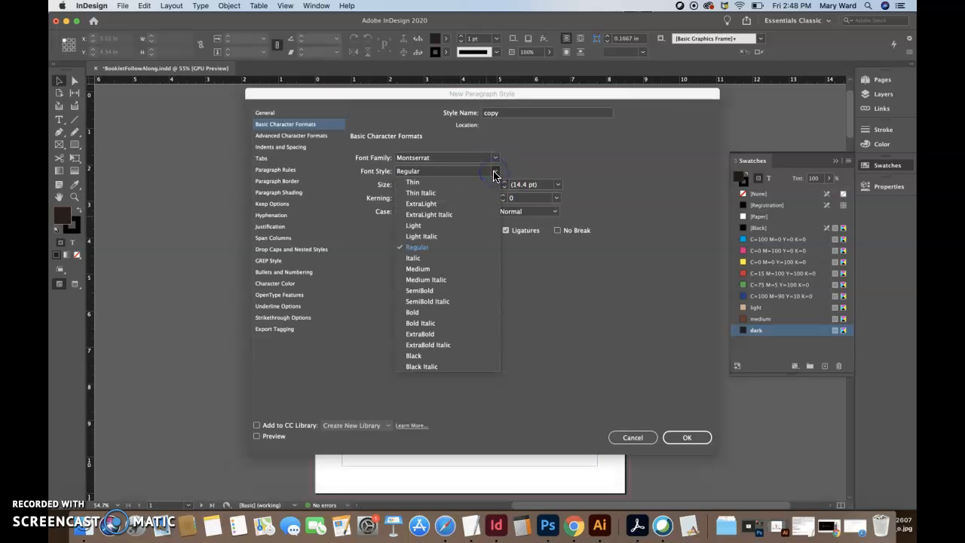
left_click(435, 224)
Set the copy size to 9 pt, leading to 12 pt and tracking to 10
left_click(400, 187)
left_click(400, 187)
left_click(401, 187)
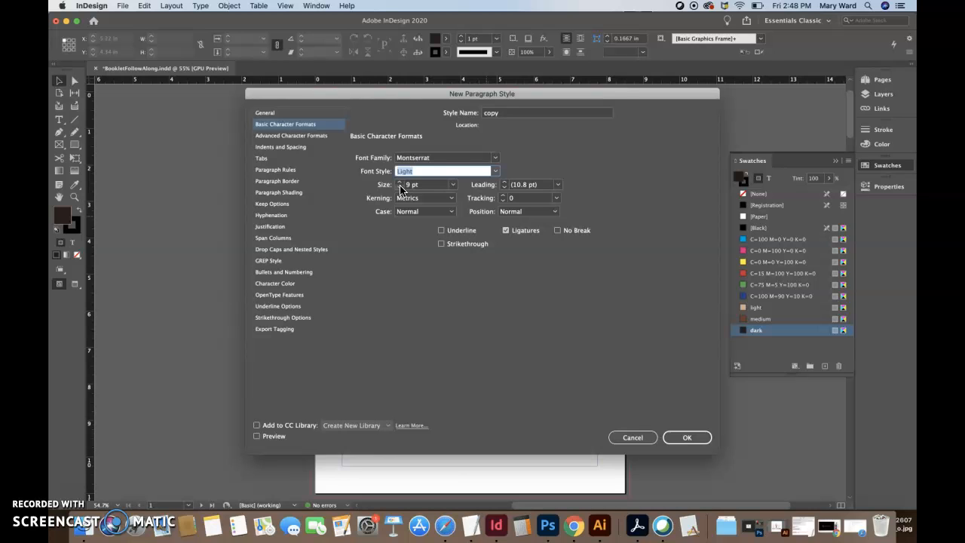
left_click(504, 184)
left_click(504, 184)
left_click(506, 198)
type("1")
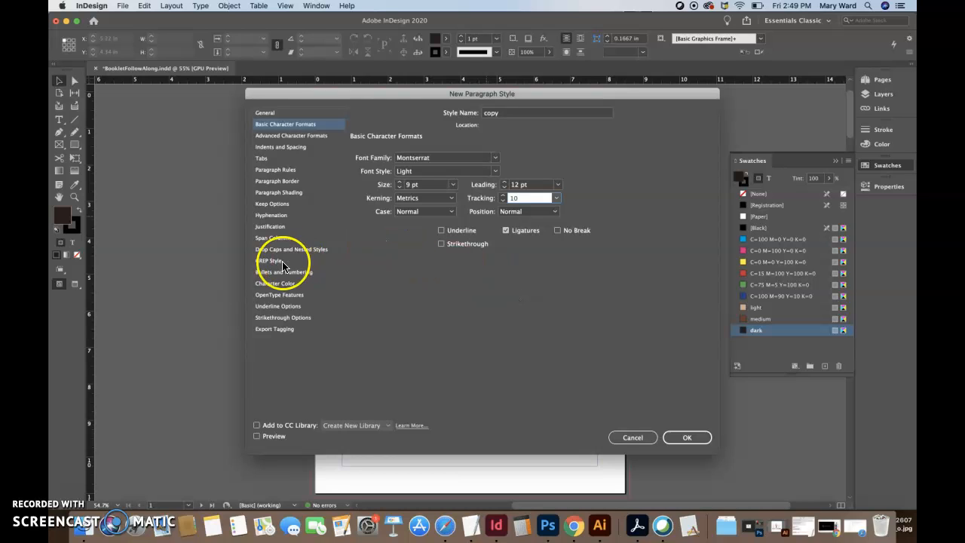
Clear the copy style's same-style paragraph spacing value
left_click(274, 149)
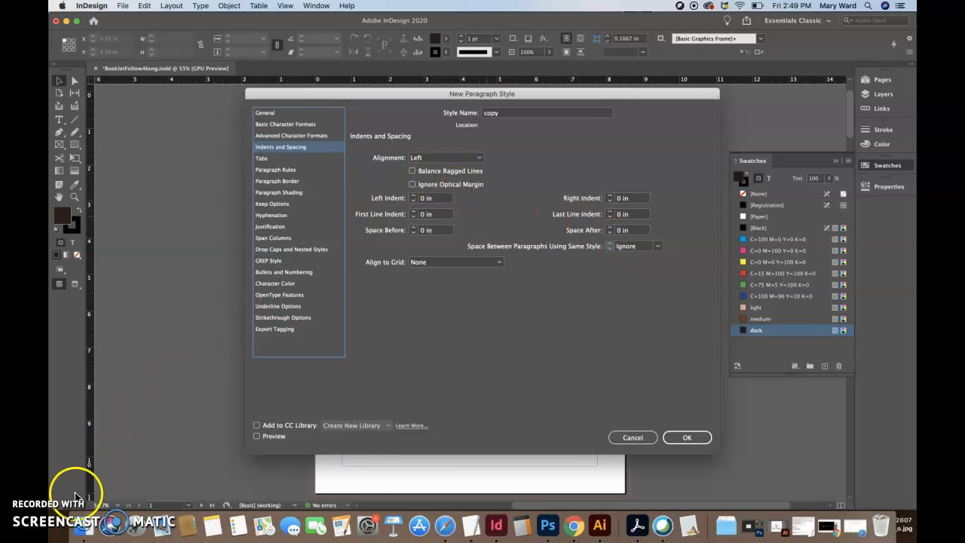
double_click(622, 248)
key("BackSpace")
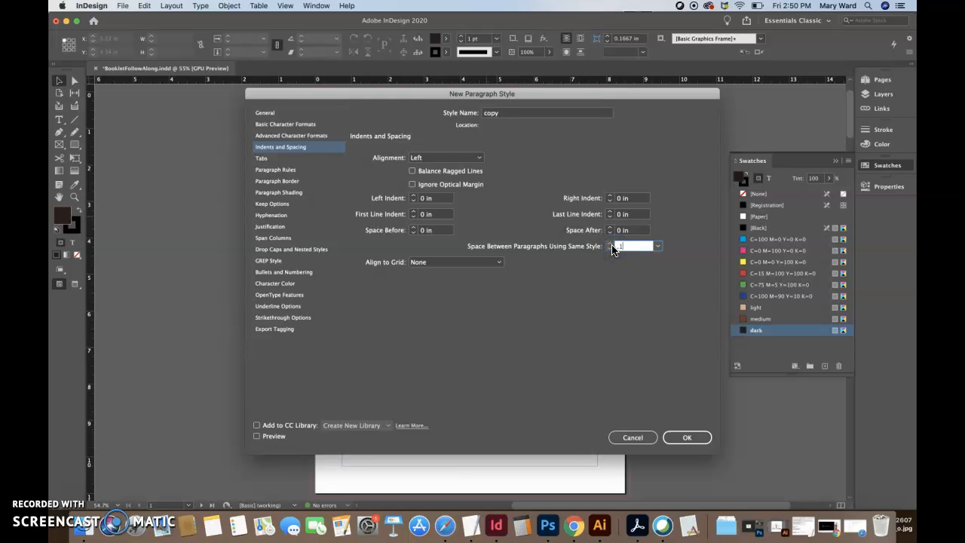
left_click(664, 270)
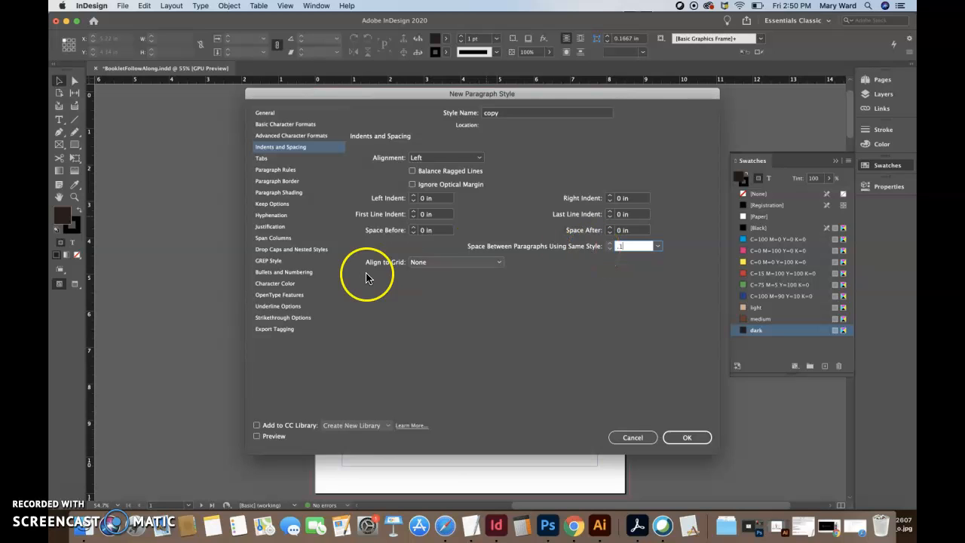
Color the copy text with the dark swatch and save the style
left_click(283, 284)
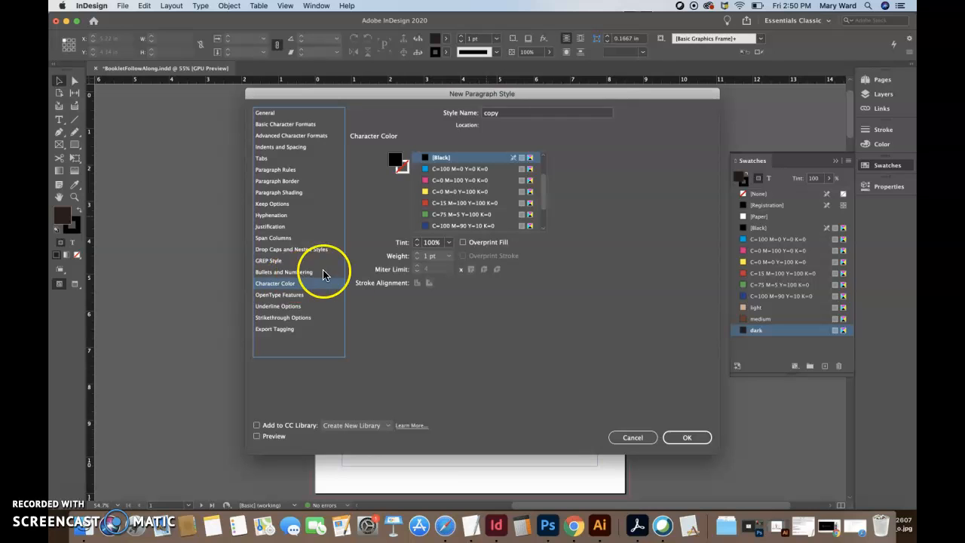
scroll(462, 213, "down", 3)
left_click(437, 225)
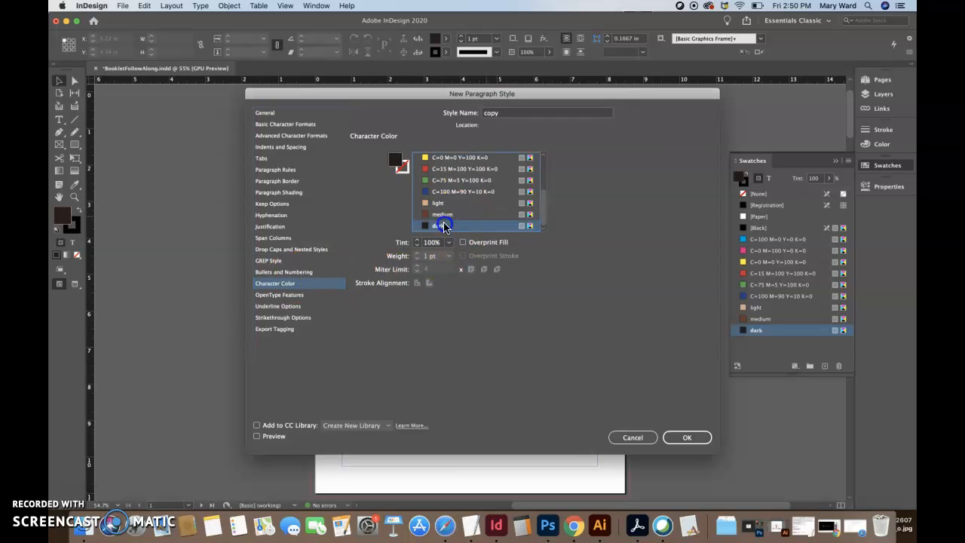
left_click(683, 437)
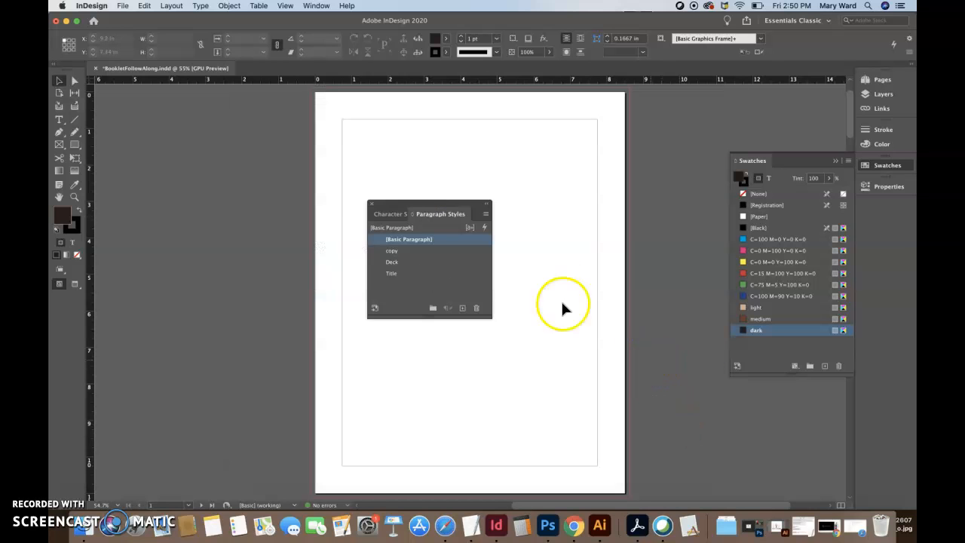
Start a new paragraph style named Pull-quote
left_click(485, 214)
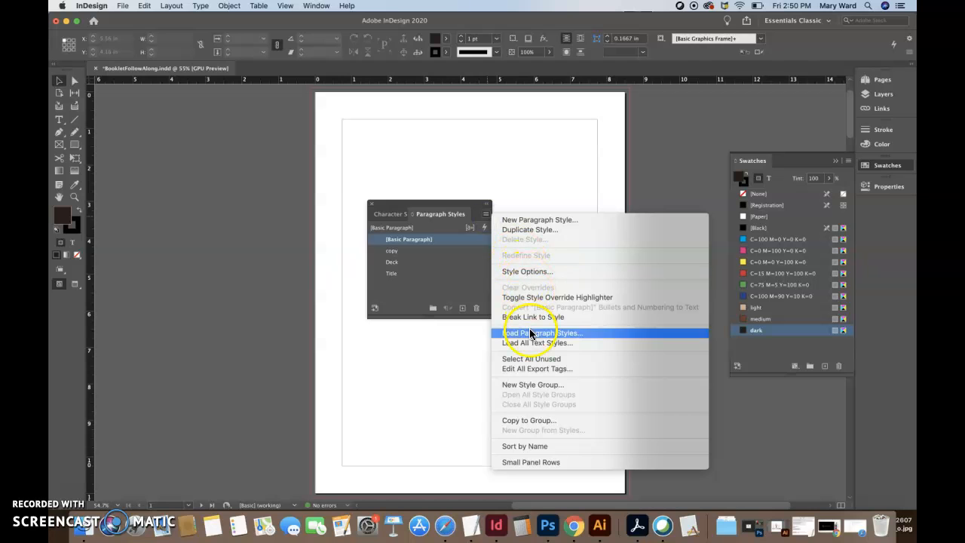
left_click(528, 224)
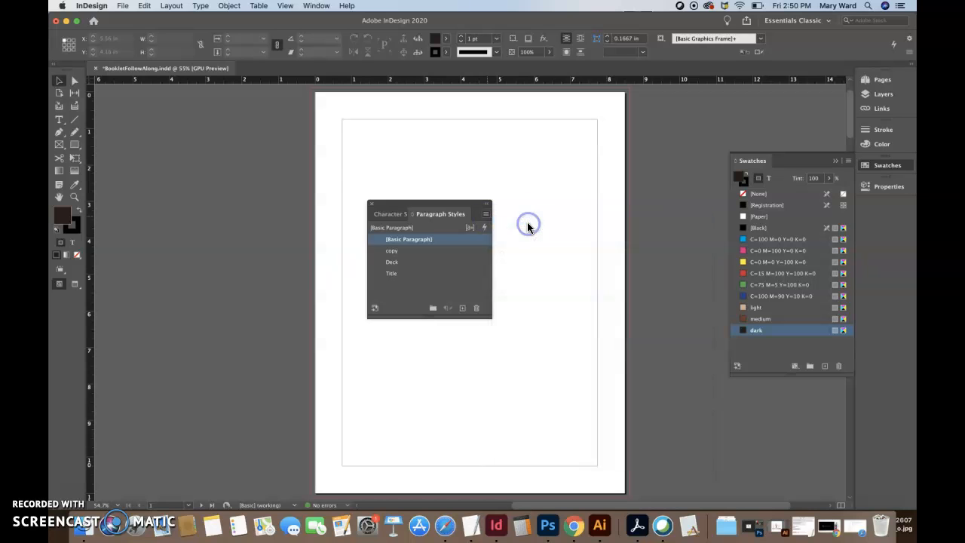
left_click(509, 114)
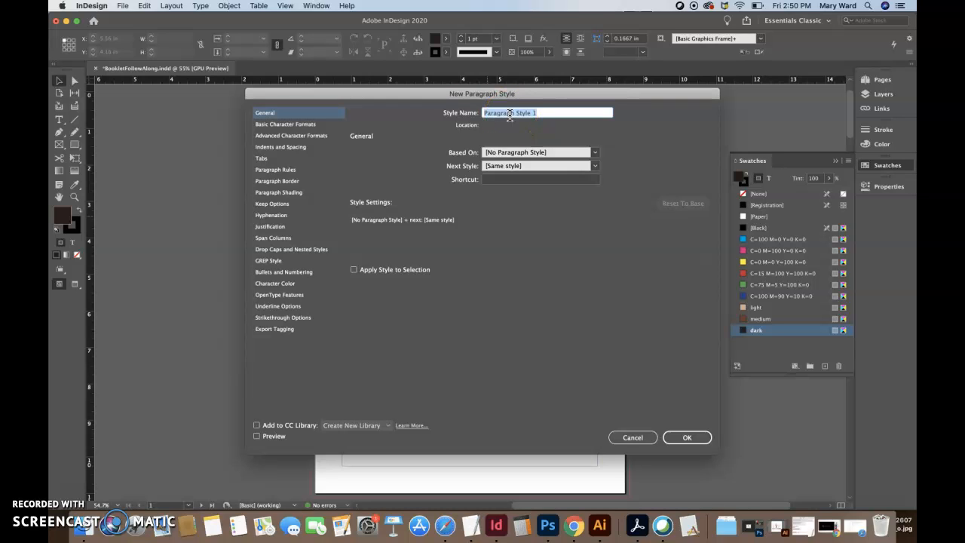
type("pull")
Set the Pull-quote font to Montserrat SemiBold
left_click(294, 126)
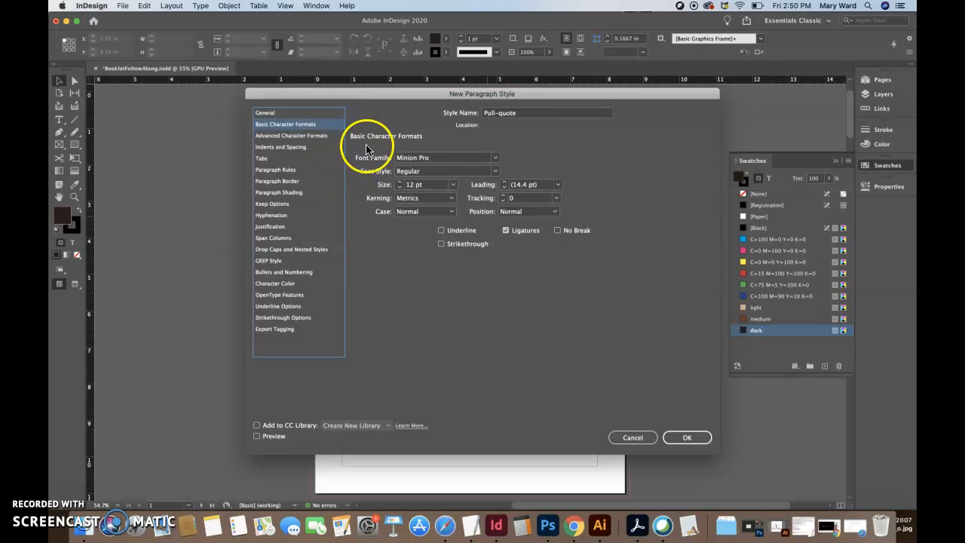
left_click(442, 157)
type("Montserrat")
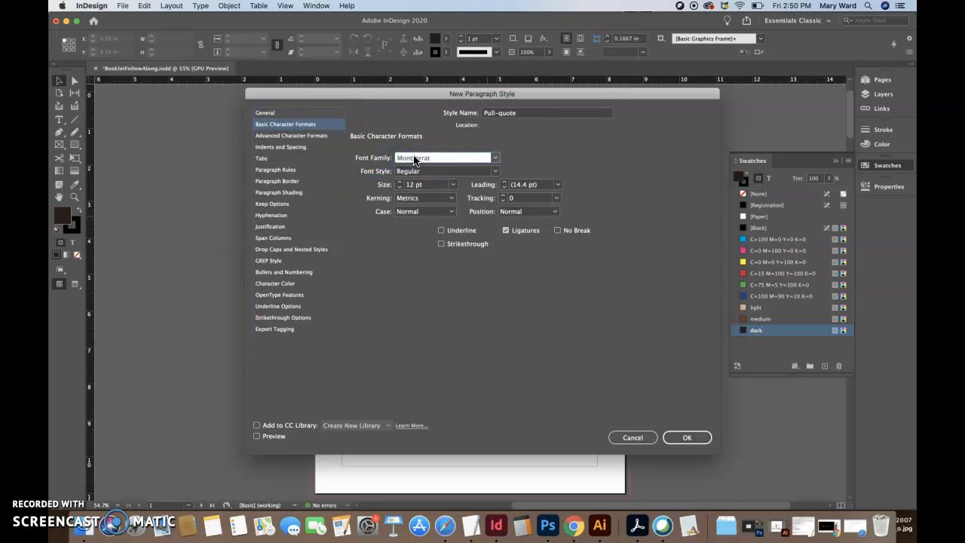
left_click(414, 158)
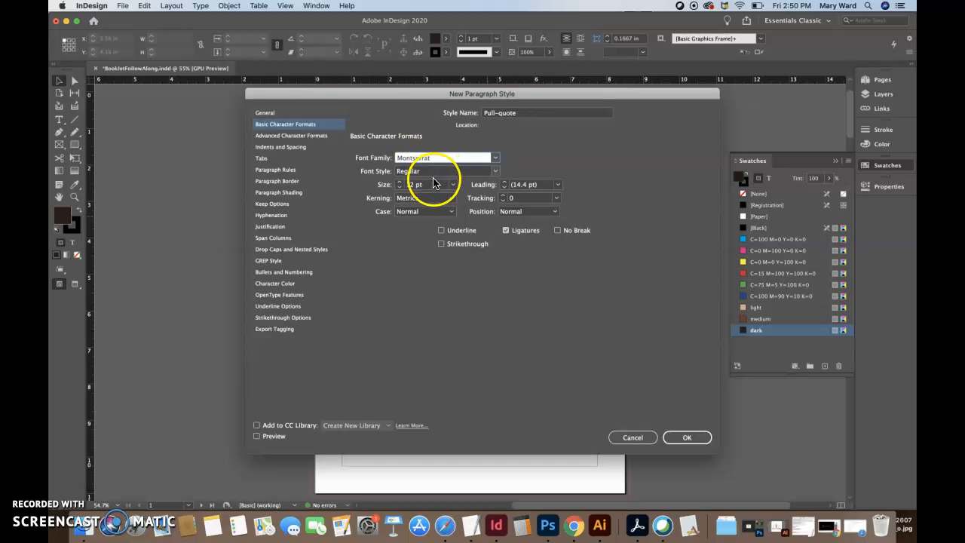
left_click(437, 172)
left_click(494, 172)
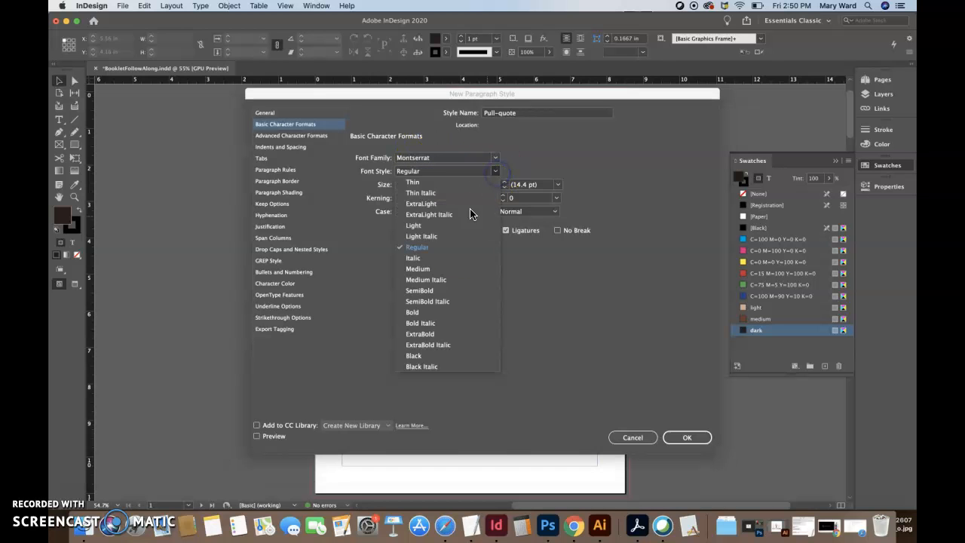
left_click(433, 293)
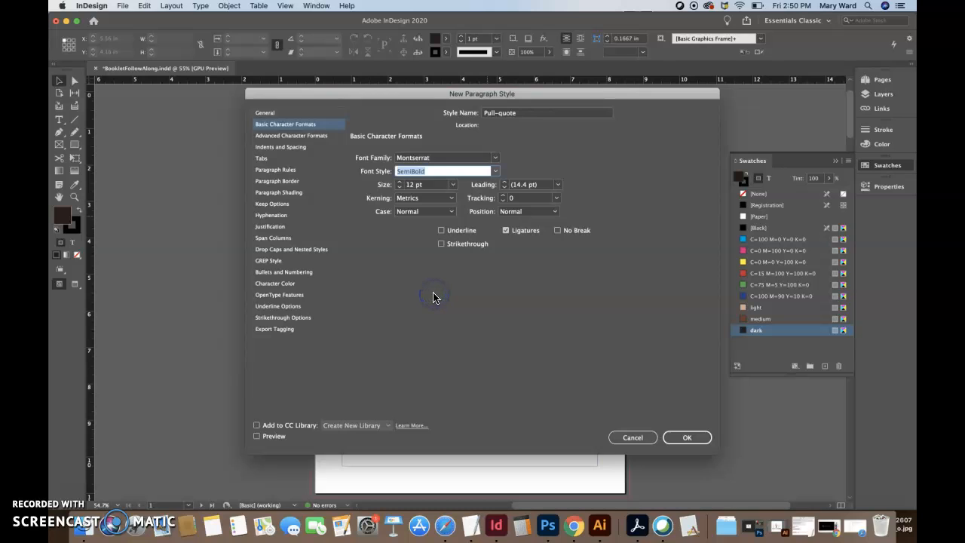
Raise the Pull-quote size to 19 pt and tracking to 10
left_click(400, 183)
left_click(399, 183)
left_click(399, 182)
left_click(400, 182)
left_click(506, 200)
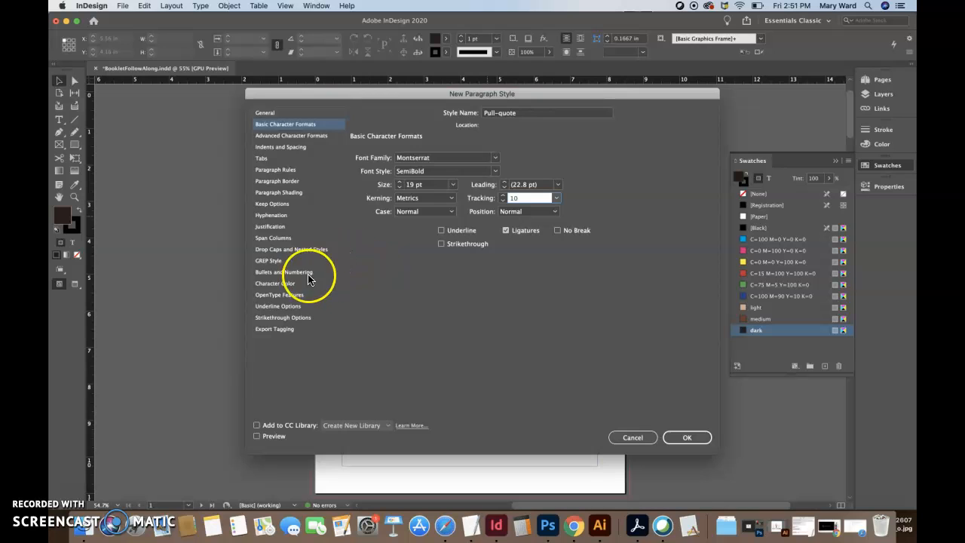
Color the Pull-quote text with the [Paper] swatch and create the style
left_click(291, 284)
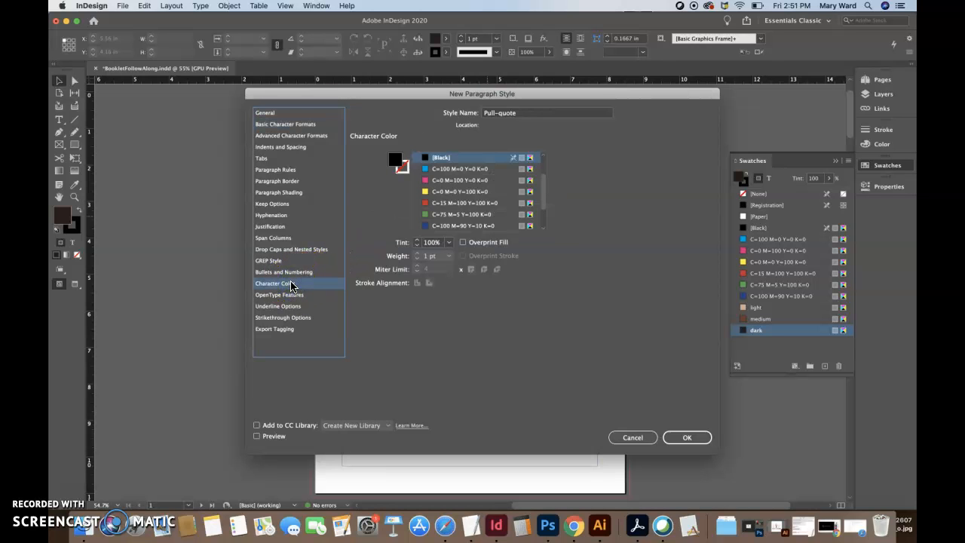
scroll(453, 170, "down", 2)
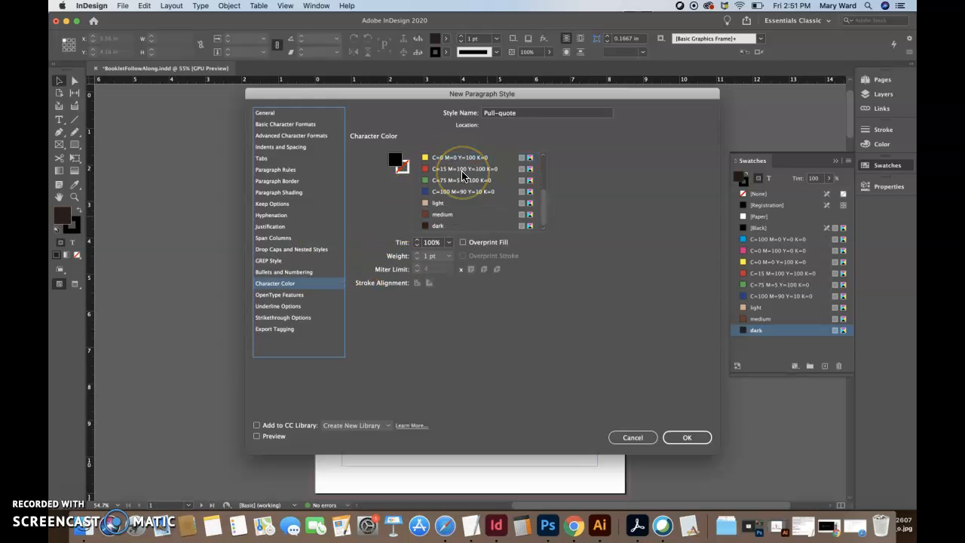
scroll(463, 175, "up", 5)
left_click(426, 181)
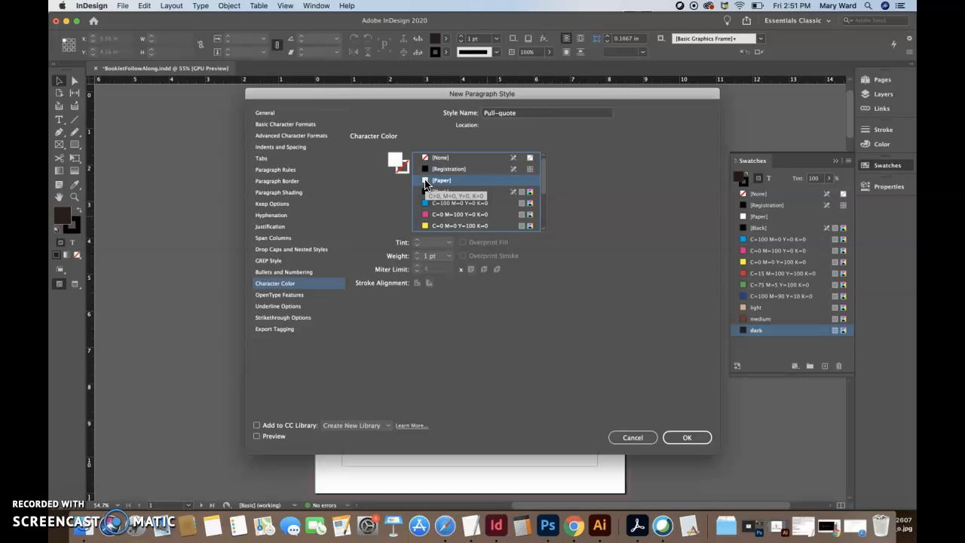
left_click(683, 437)
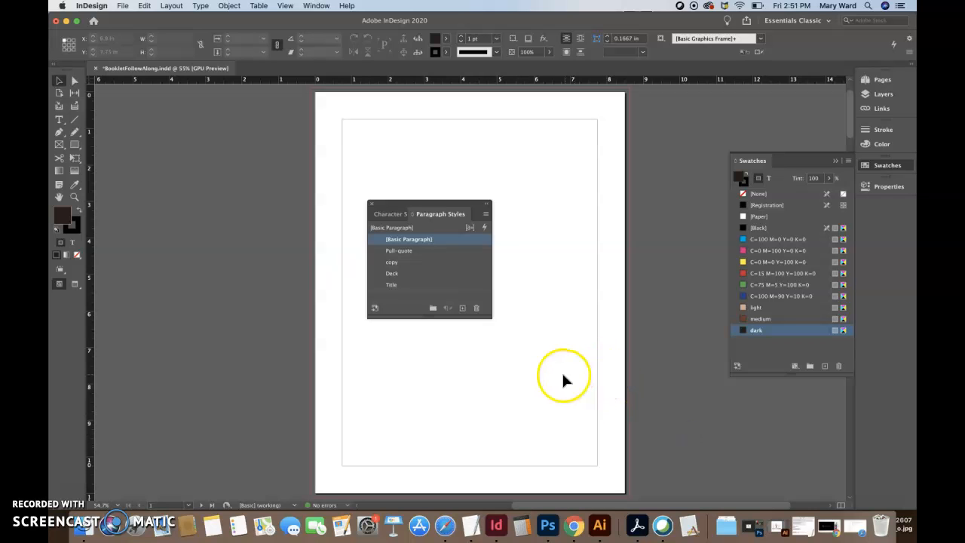
Start a new paragraph style named folio-page number
left_click(485, 214)
left_click(513, 224)
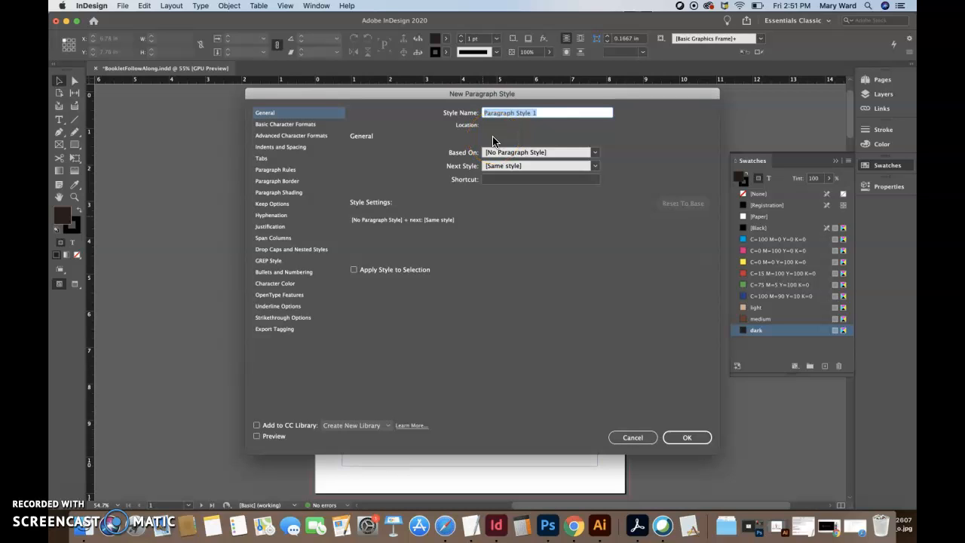
type("folio-page number")
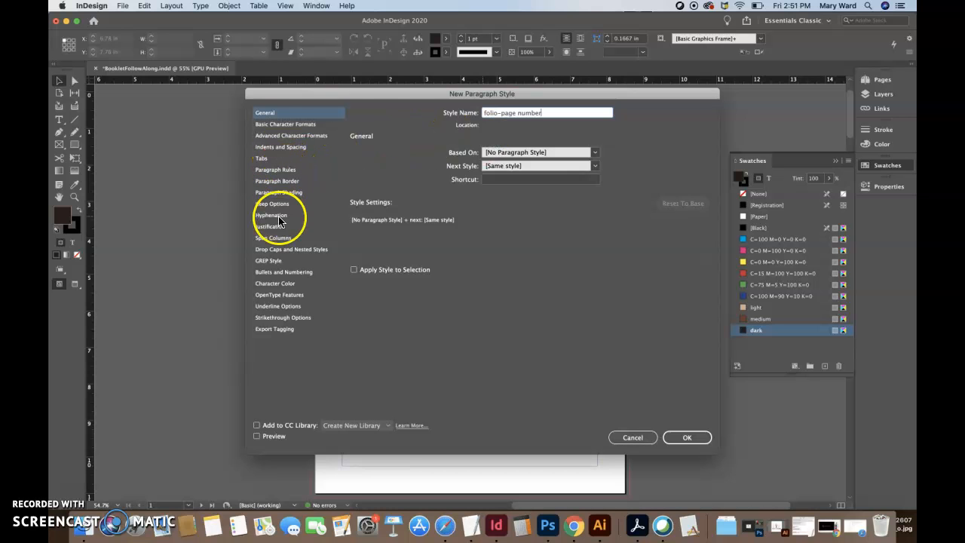
Replace Minion Pro with Montserrat Bold for the folio-page number style
left_click(275, 123)
left_click_drag(441, 158, 384, 158)
type("Montserrat")
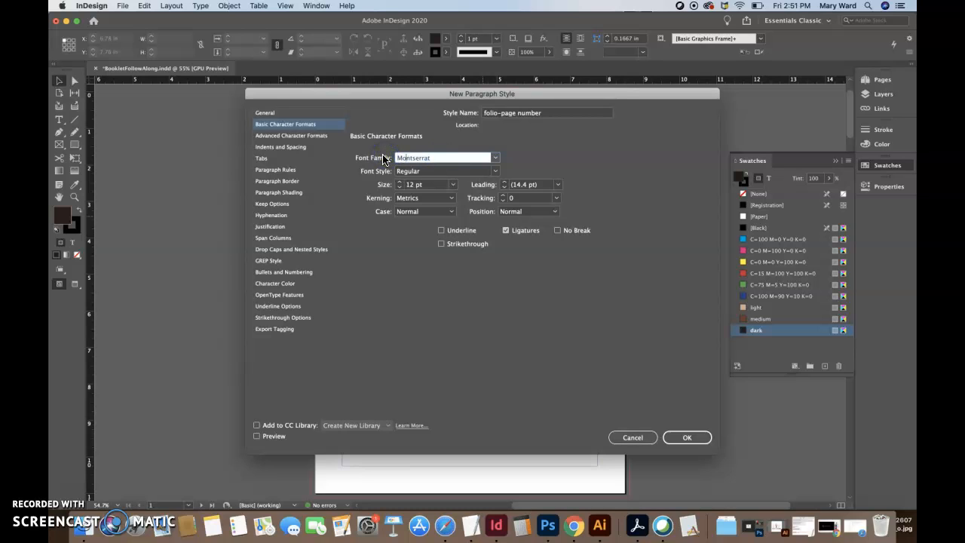
left_click(421, 172)
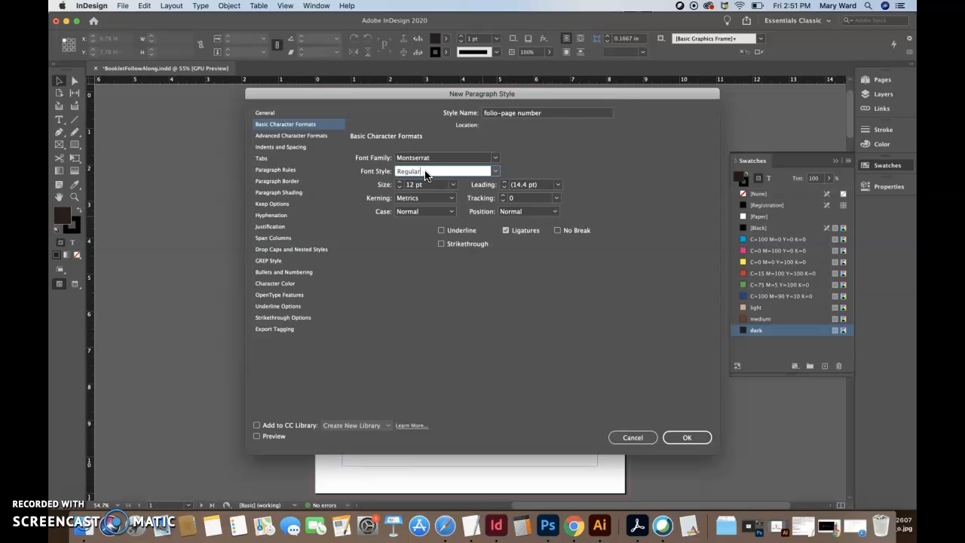
left_click_drag(492, 170, 424, 313)
Set the page-number size to 8 pt and tracking to 100
left_click(400, 188)
left_click(400, 188)
left_click(400, 188)
left_click(400, 187)
left_click(503, 196)
left_click(502, 196)
left_click(503, 196)
left_click(503, 196)
left_click(503, 195)
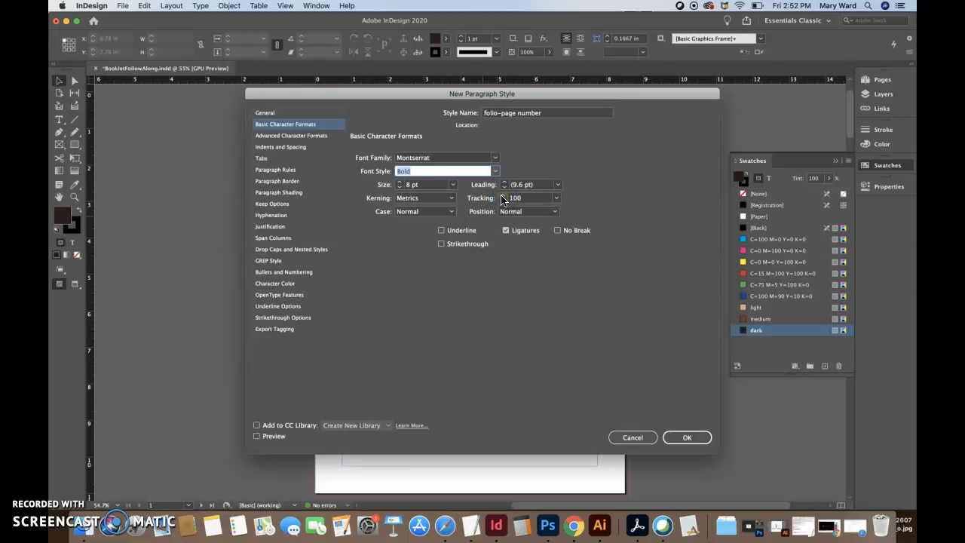
Color the page-number text medium brown and create the style
left_click(280, 284)
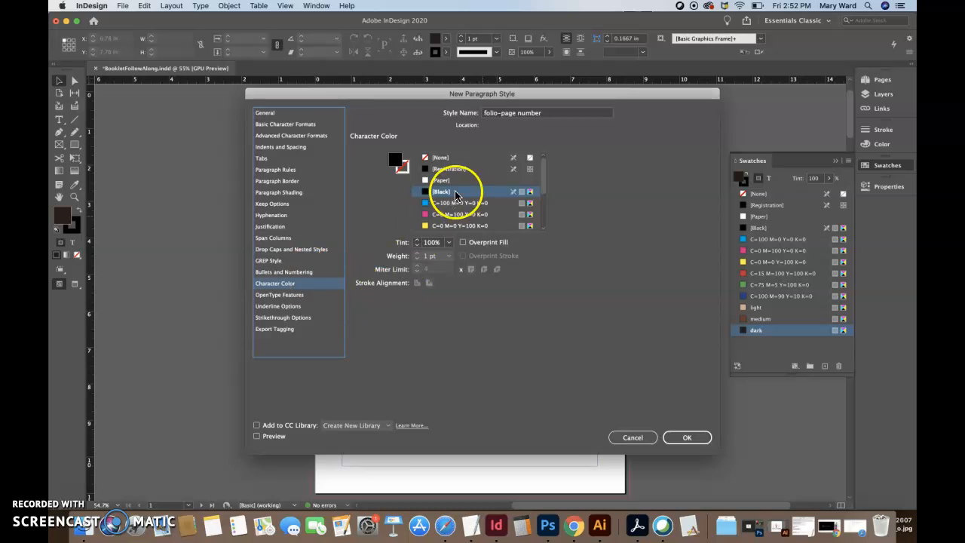
scroll(470, 205, "down", 1)
scroll(470, 205, "down", 3)
left_click(443, 214)
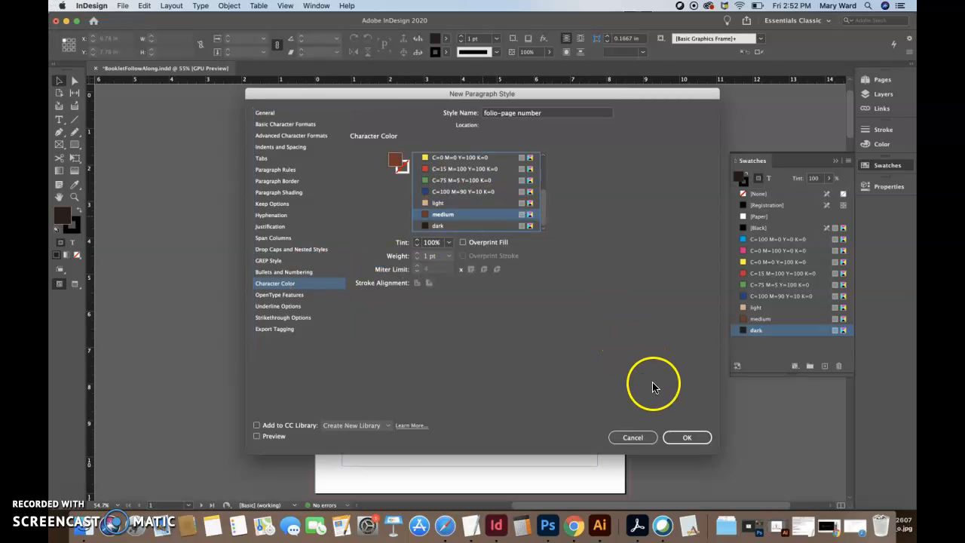
left_click(685, 439)
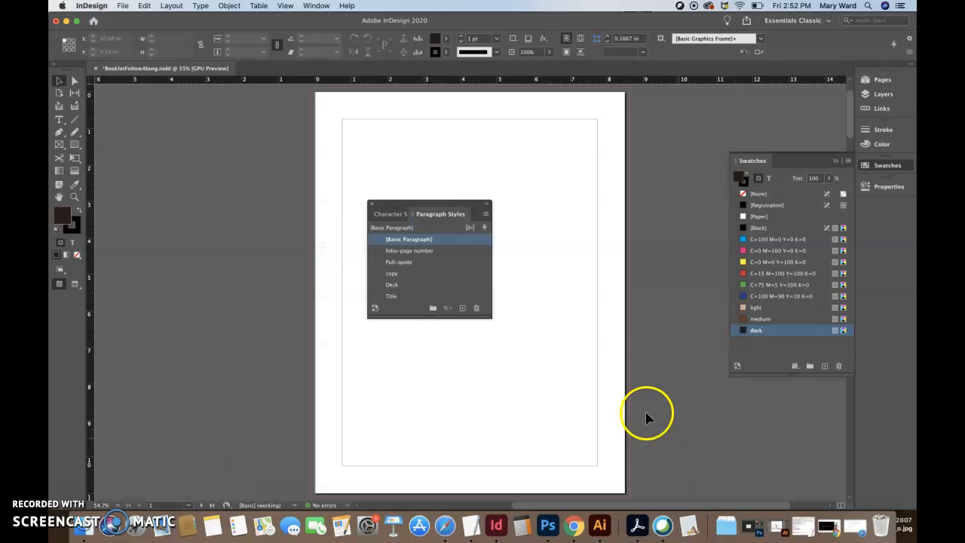
Start a new paragraph style named folio-section
left_click(485, 218)
left_click(509, 219)
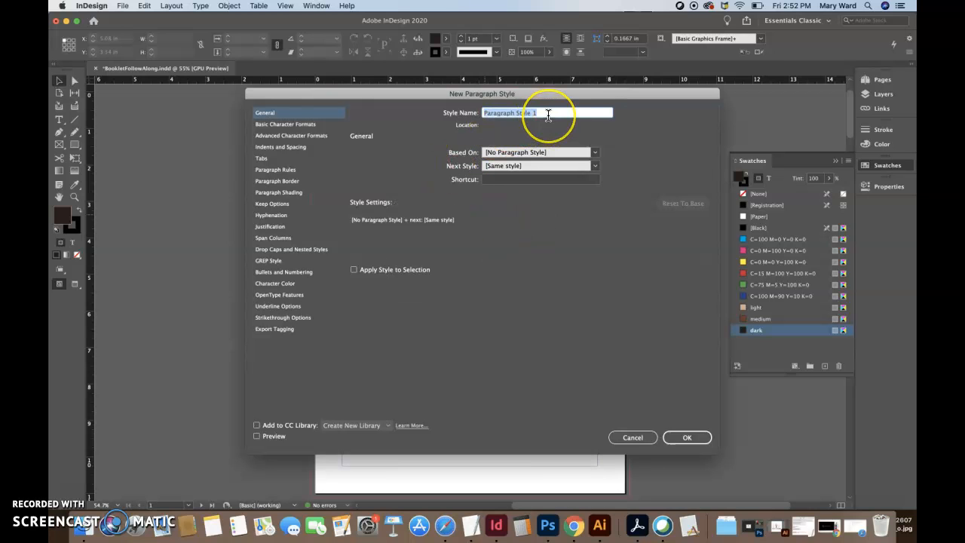
type("folio-section")
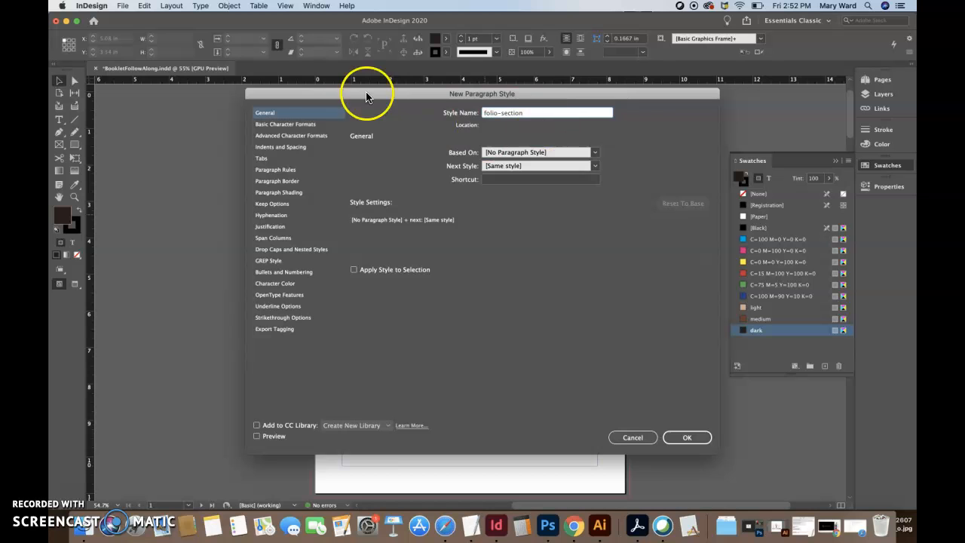
Set the folio-section style to Montserrat ExtraLight, 420 pt, tracking 10
left_click(276, 126)
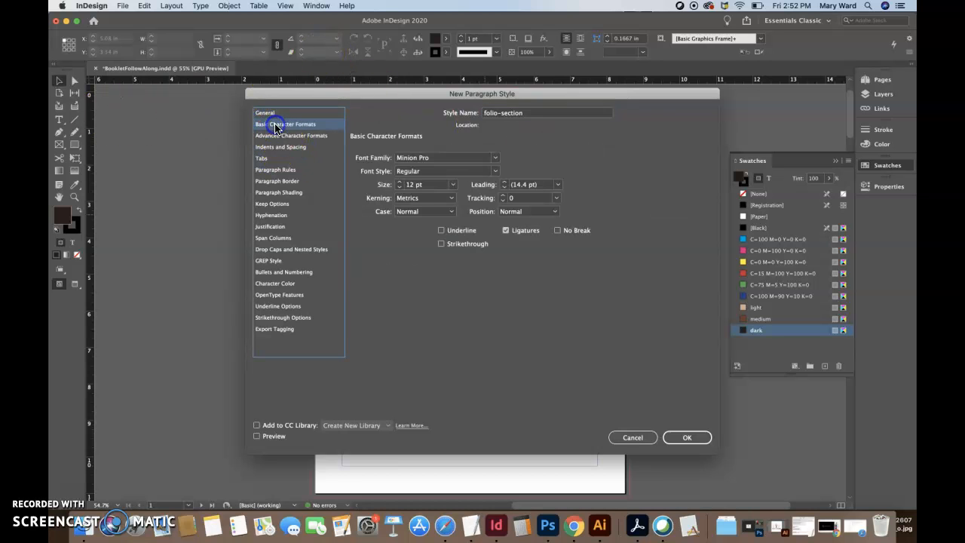
left_click(431, 160)
double_click(432, 160)
left_click(436, 170)
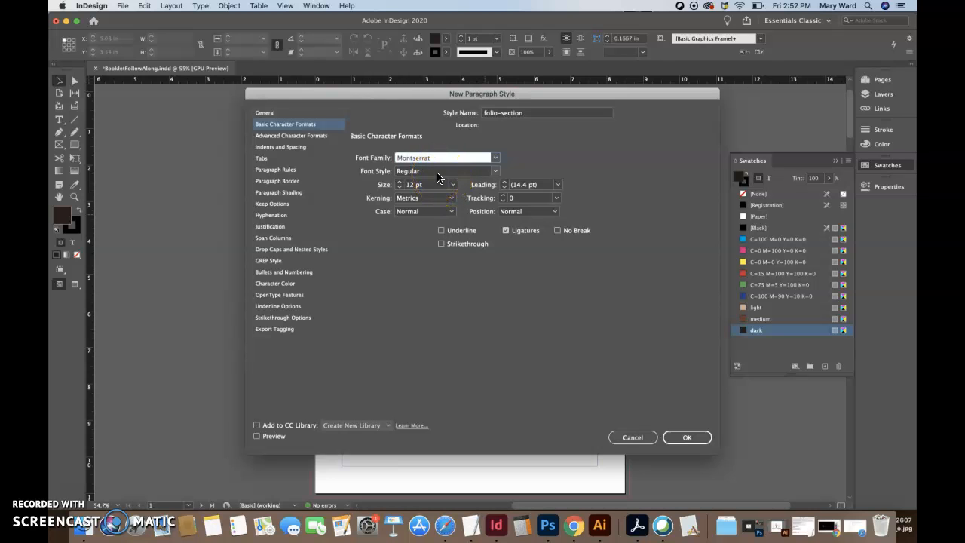
left_click(486, 172)
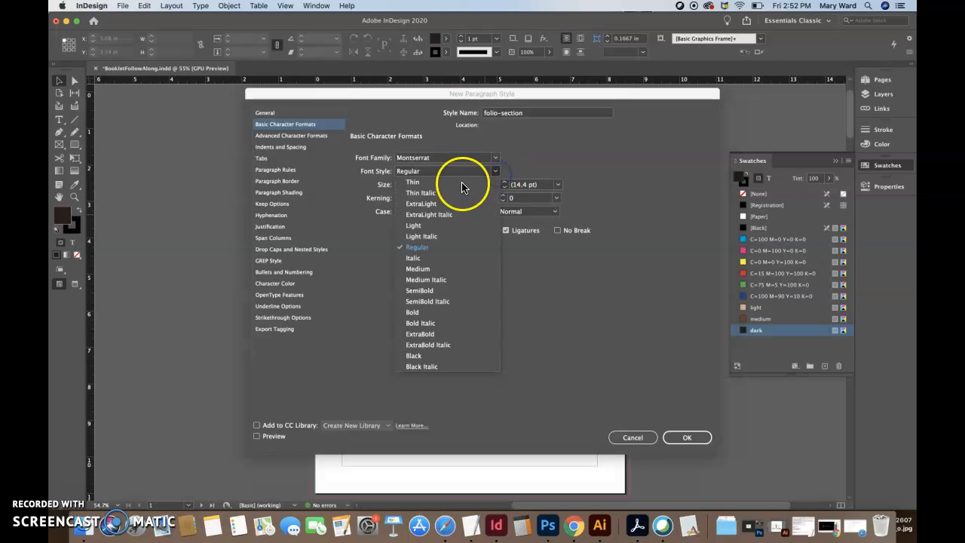
left_click(434, 226)
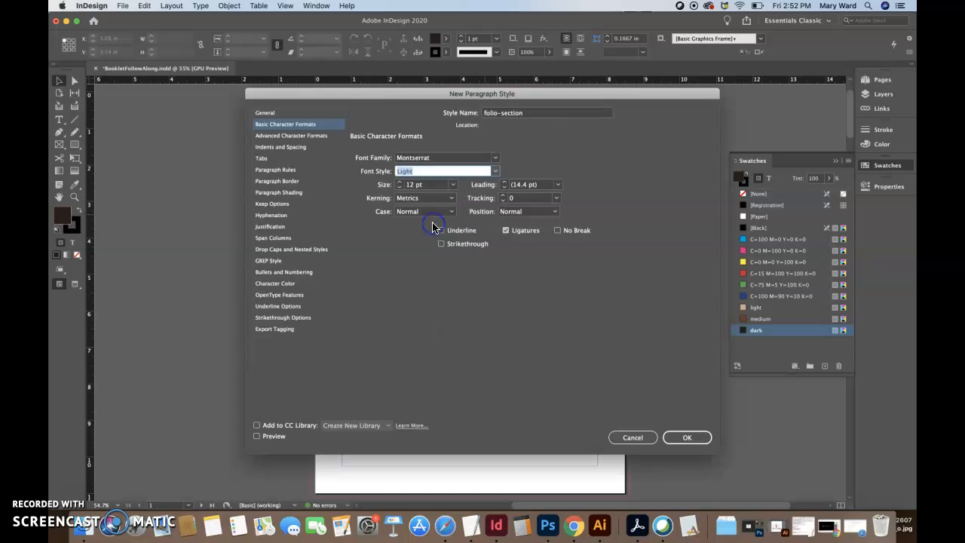
left_click(495, 171)
left_click(451, 204)
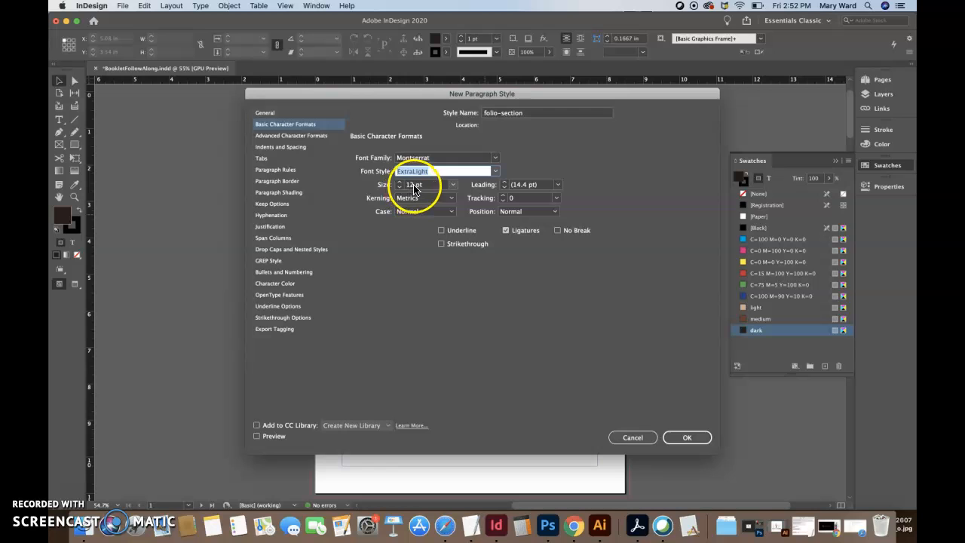
left_click_drag(414, 185, 401, 186)
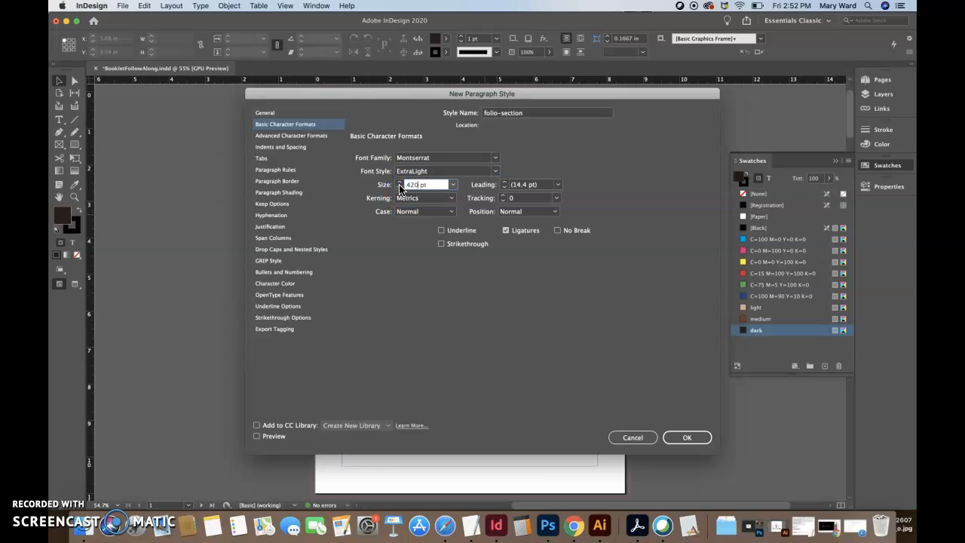
left_click(503, 195)
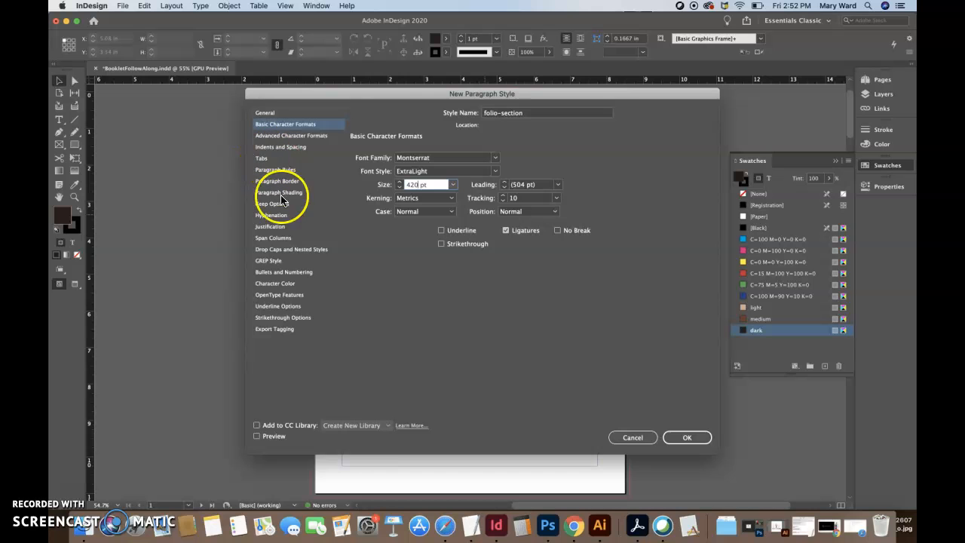
Color the section text with the light tan swatch and create the style
left_click(273, 285)
scroll(478, 208, "down", 3)
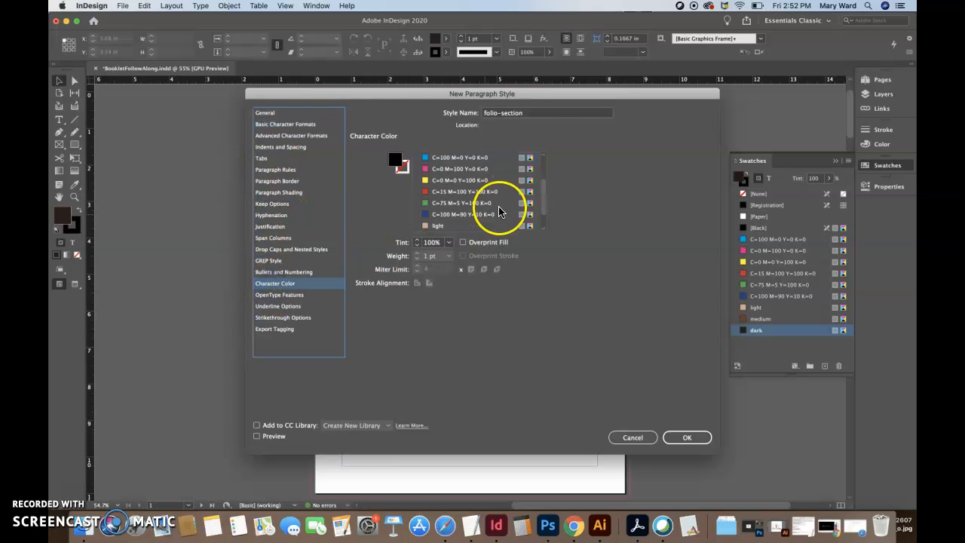
left_click(439, 205)
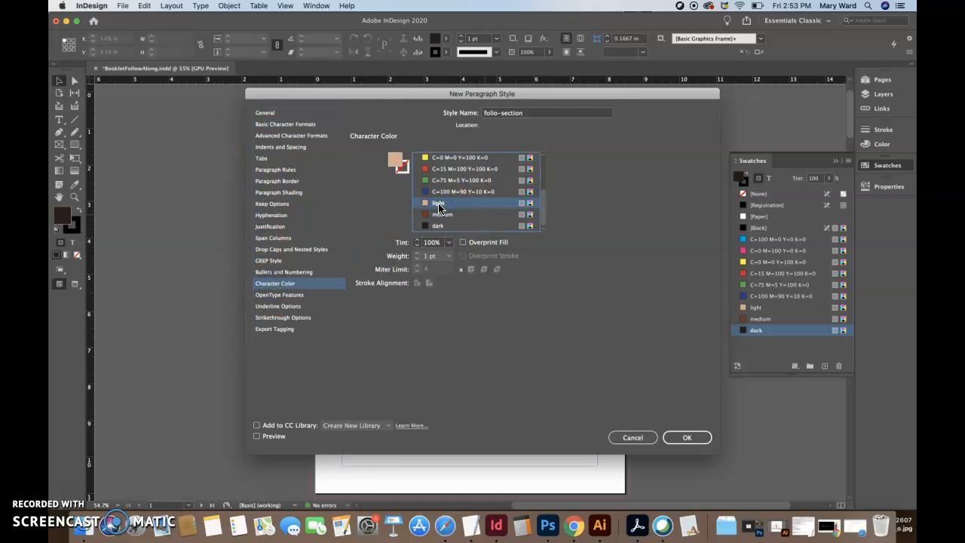
left_click(688, 438)
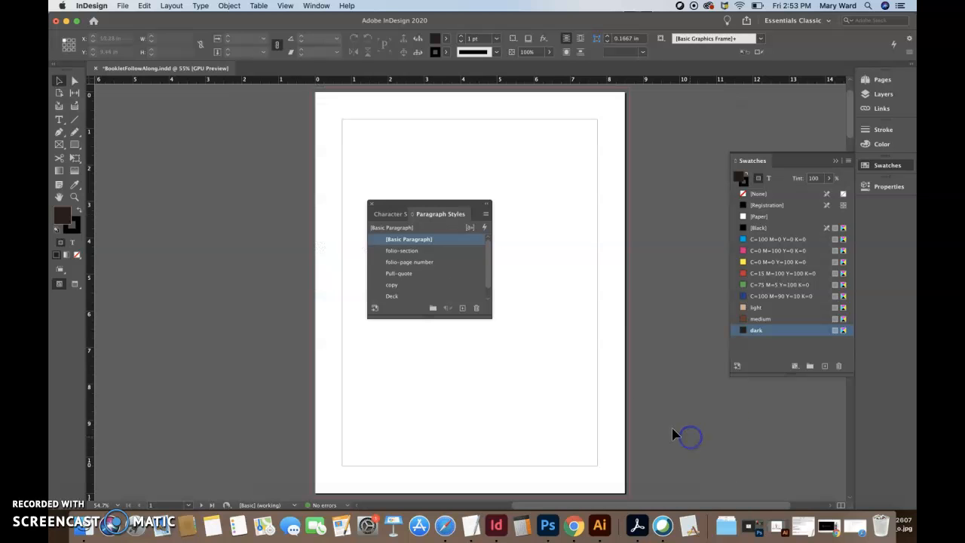